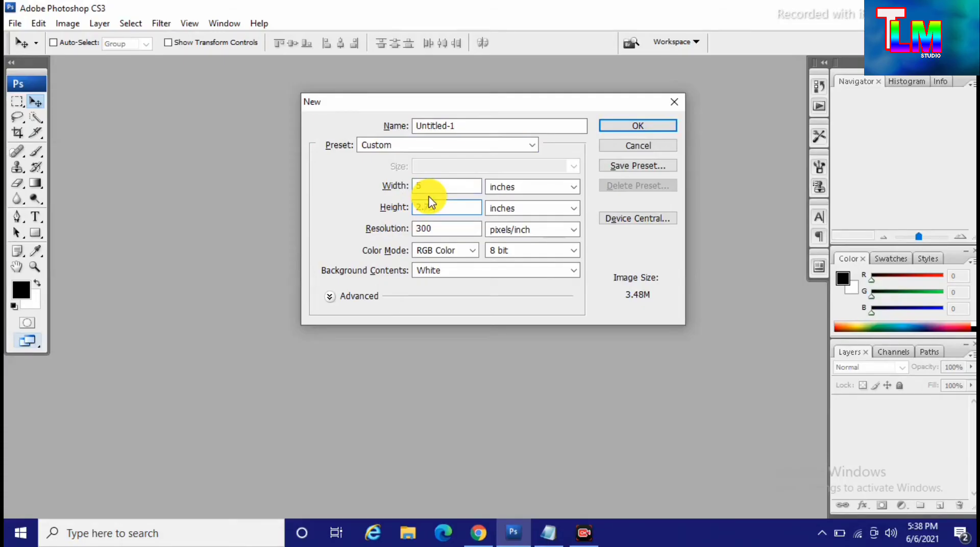
Create the 5-inch-wide, 300 pixels/inch RGB document with a white background and set its canvas height to 2.75 inches
{"action": "key", "text": "Return"}
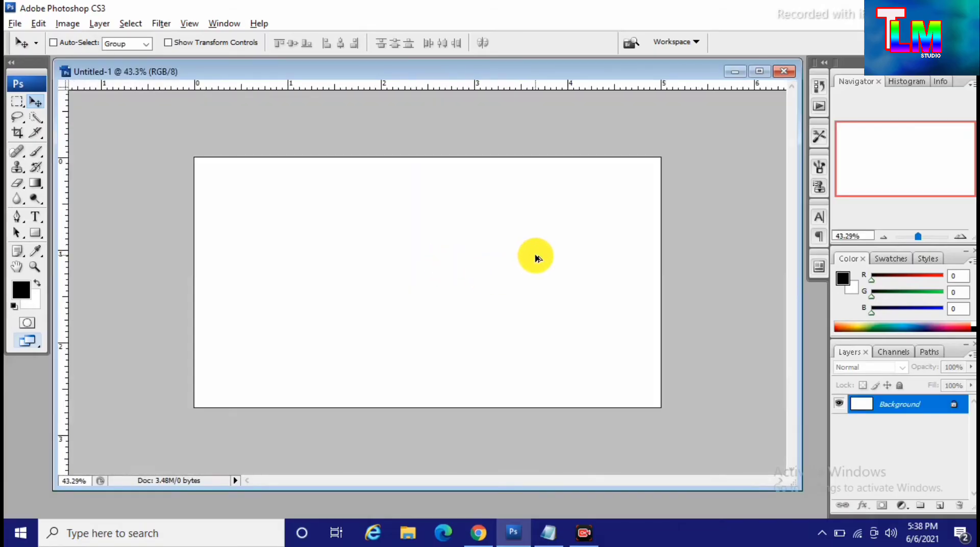
{"action": "key", "text": "alt"}
{"action": "key", "text": "ctrl+alt+c"}
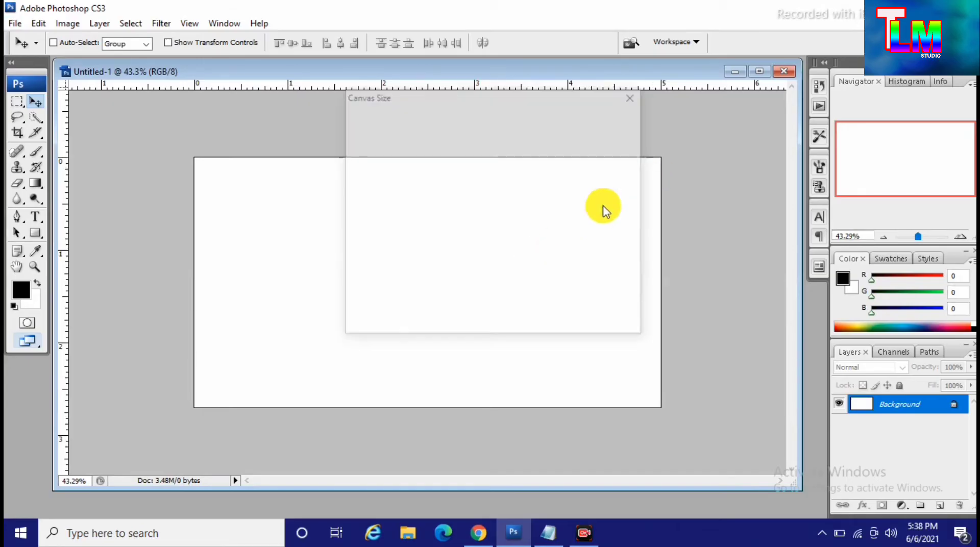
{"action": "double_click", "coordinate": [465, 211]}
{"action": "type", "text": "2"}
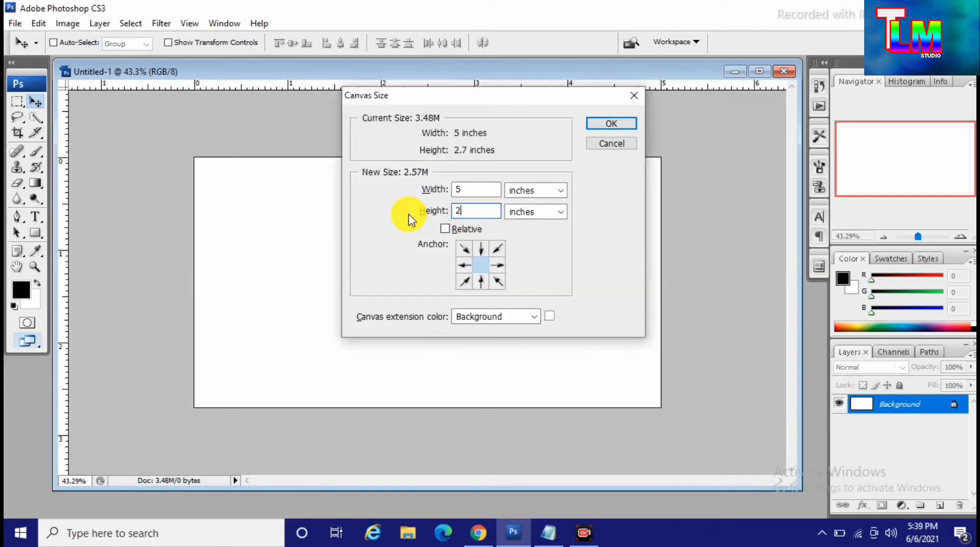
{"action": "type", "text": ".75"}
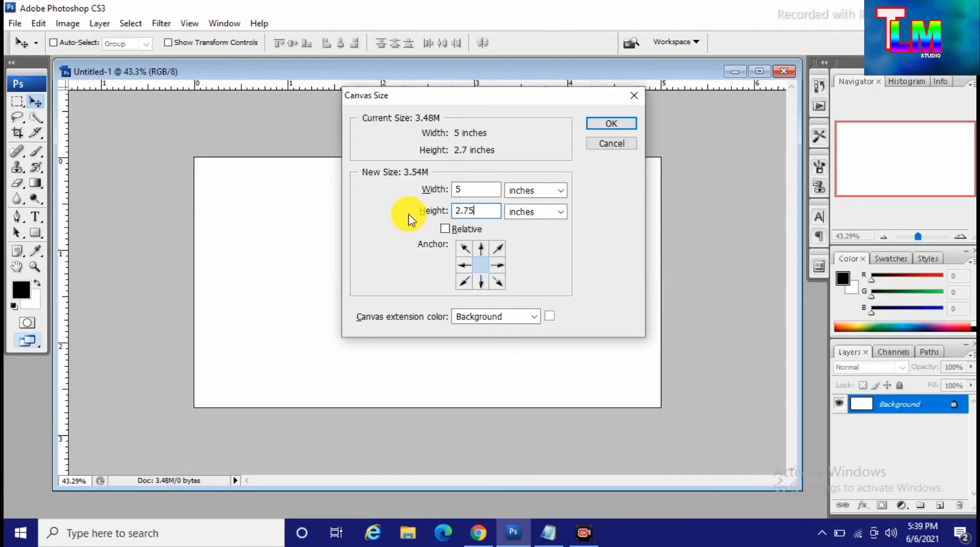
{"action": "key", "text": "Return"}
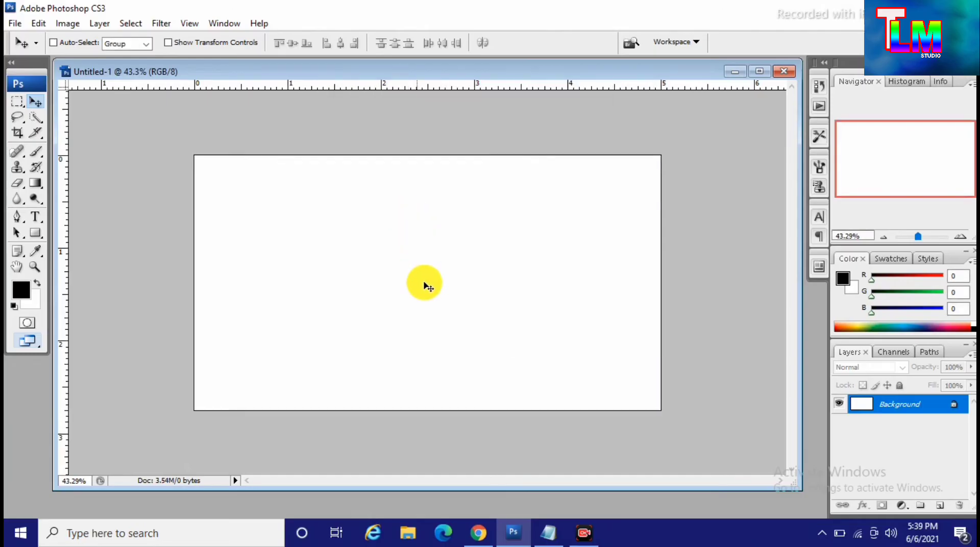
Close the Navigator and Color palette groups so that only the Layers palette group stays open
{"action": "mouse_move", "coordinate": [37, 190]}
{"action": "left_mouse_down"}
{"action": "mouse_move", "coordinate": [72, 188]}
{"action": "mouse_move", "coordinate": [48, 192]}
{"action": "mouse_move", "coordinate": [70, 197]}
{"action": "left_mouse_up"}
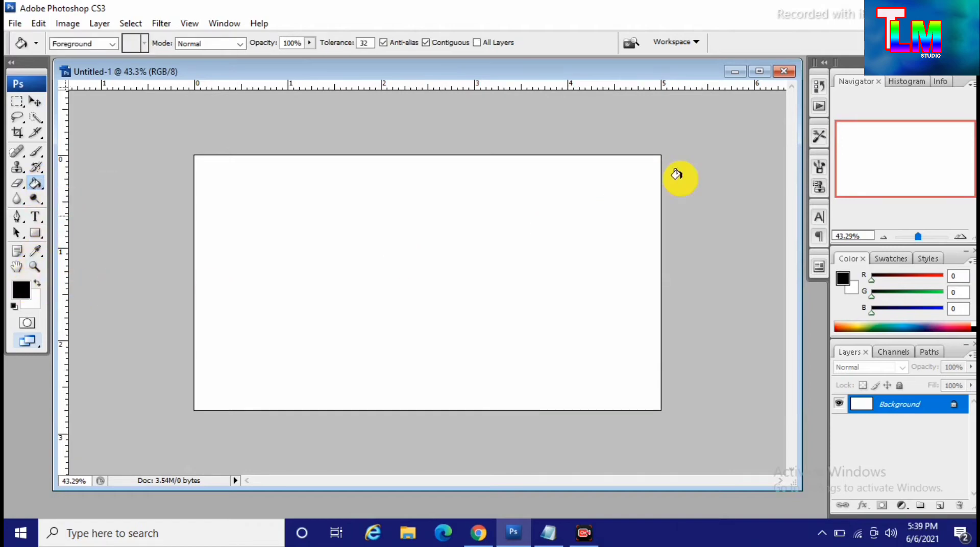
{"action": "left_click", "coordinate": [975, 73]}
{"action": "left_click", "coordinate": [975, 73]}
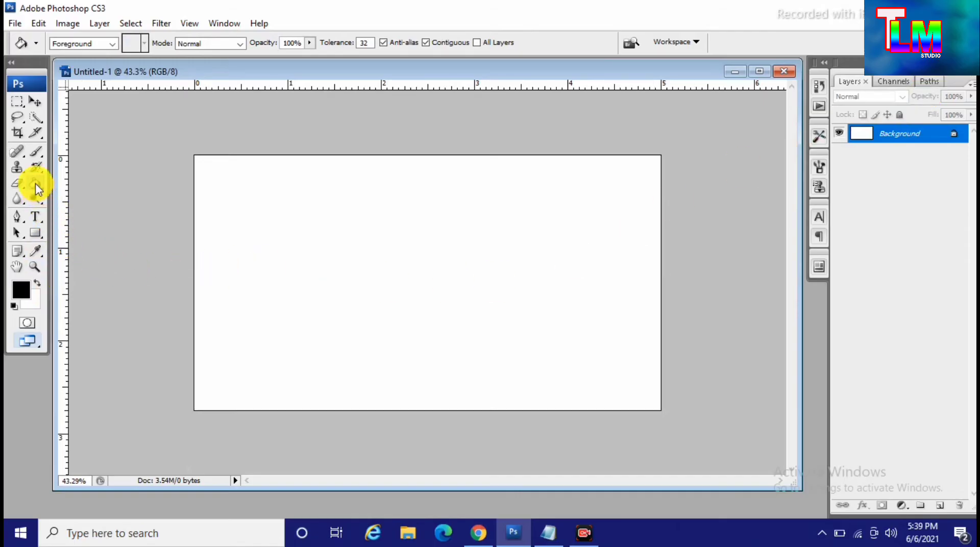
Set the foreground color to a dark, muted green
{"action": "left_click_drag", "start_coordinate": [33, 185], "coordinate": [73, 182]}
{"action": "left_click", "coordinate": [22, 289]}
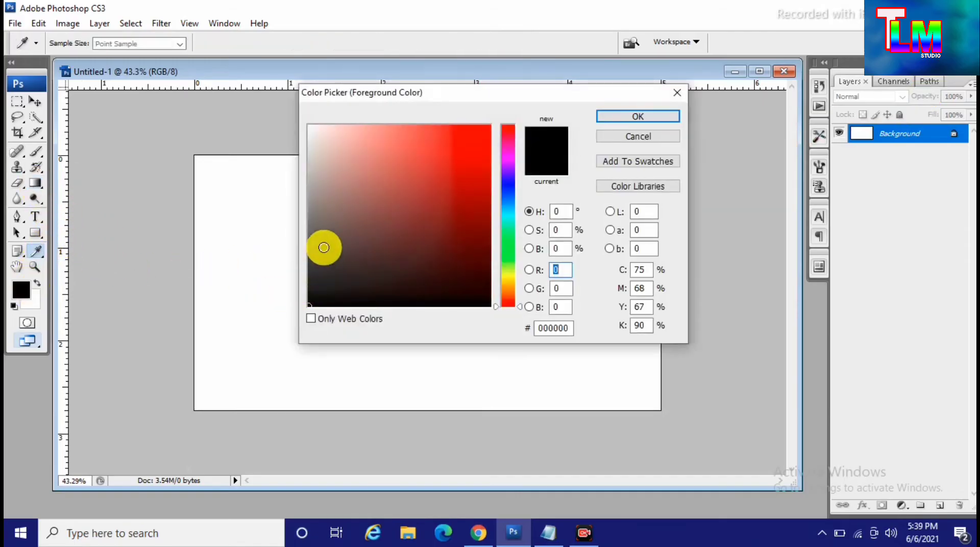
{"action": "left_click_drag", "start_coordinate": [357, 205], "coordinate": [327, 151]}
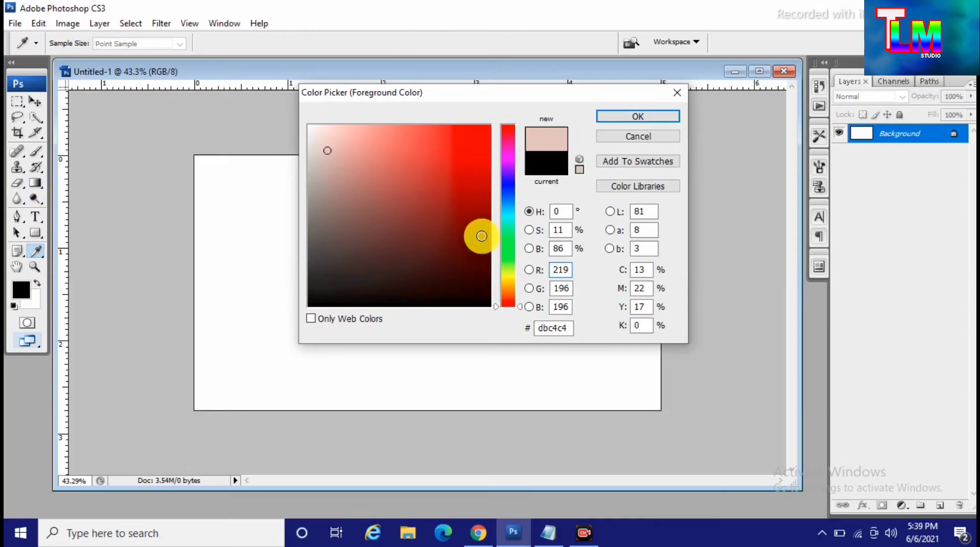
{"action": "left_click_drag", "start_coordinate": [388, 253], "coordinate": [372, 244]}
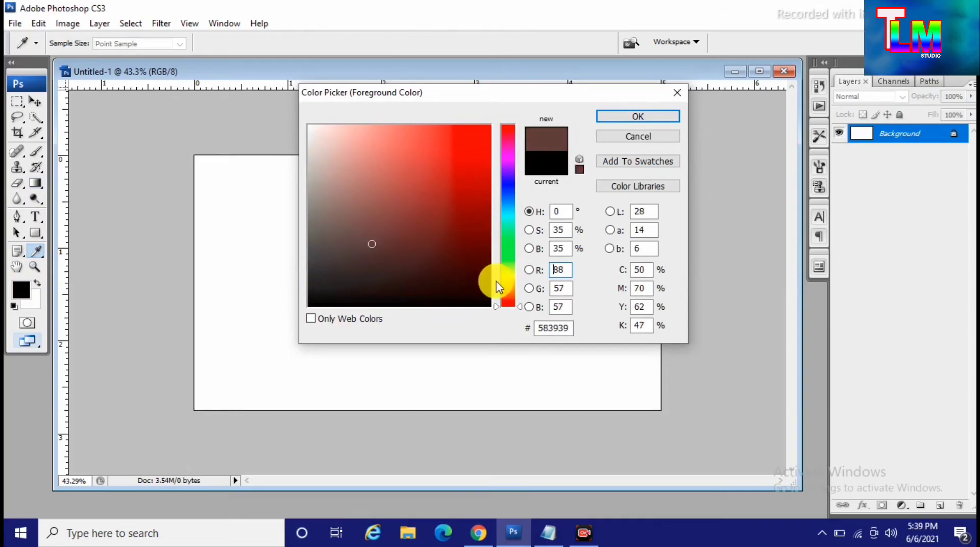
{"action": "left_click", "coordinate": [508, 244]}
{"action": "left_click", "coordinate": [631, 119]}
Fill the whole Background layer with the green foreground color using the Paint Bucket tool
{"action": "key", "text": "g"}
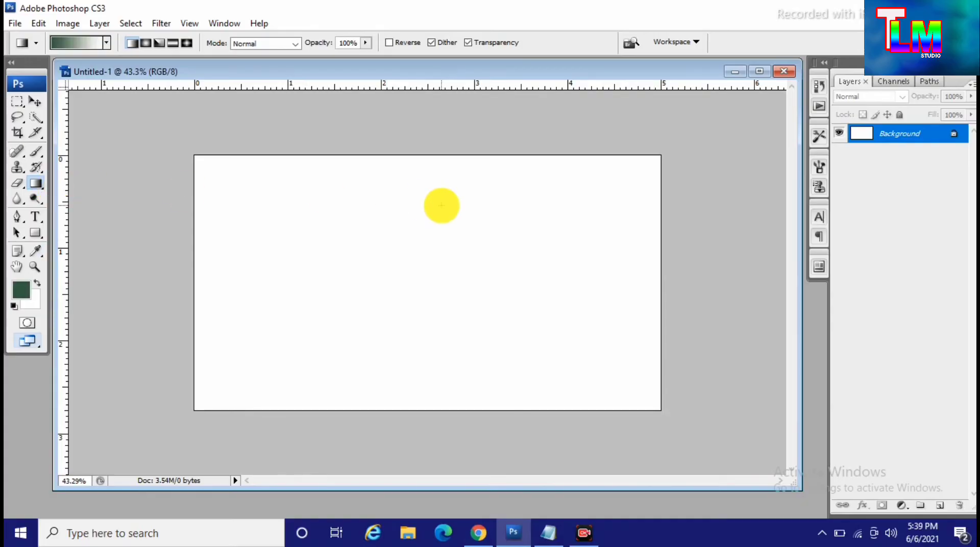
{"action": "right_click", "coordinate": [36, 184]}
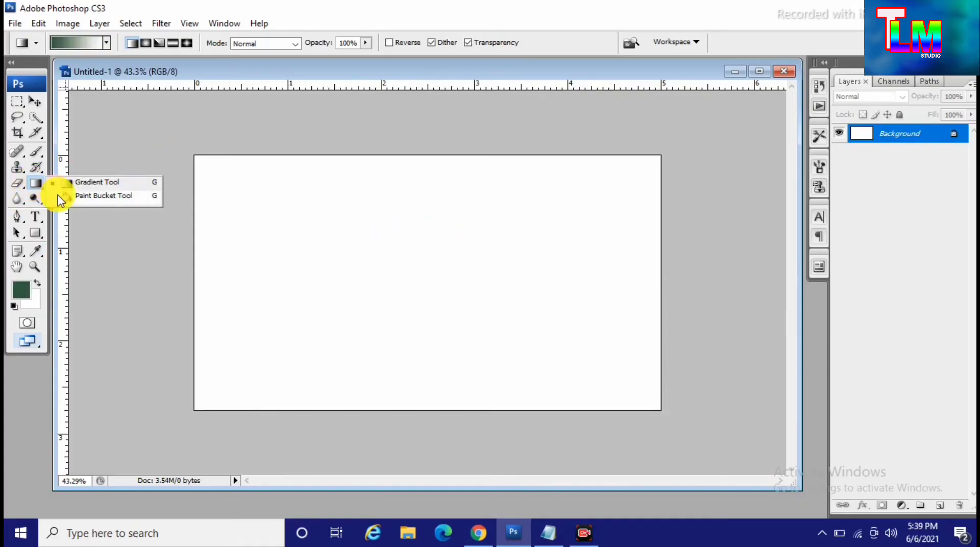
{"action": "left_click", "coordinate": [61, 197]}
{"action": "left_click", "coordinate": [304, 262]}
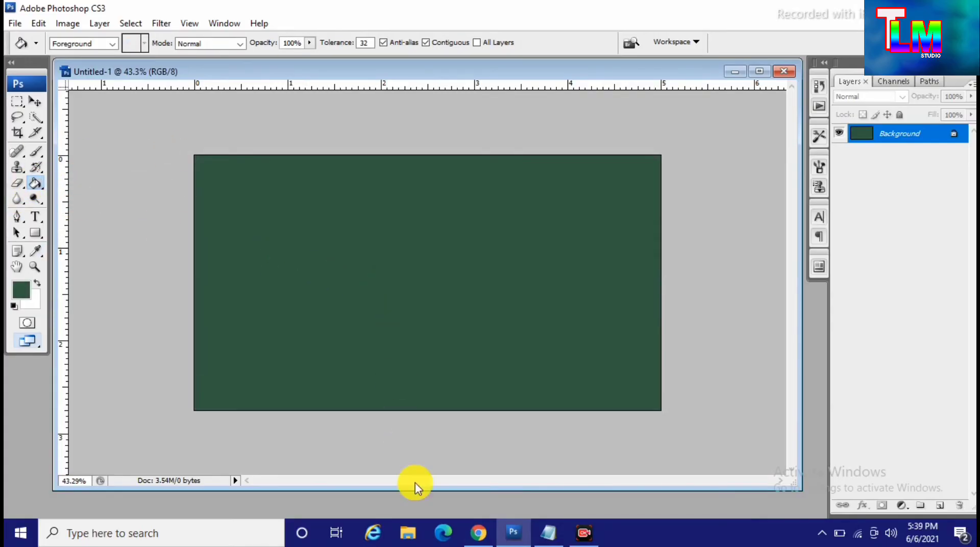
Open SBI-EMV-Chip.jpg from the desktop and copy its card image into the green document as a new layer
{"action": "key", "text": "super+d"}
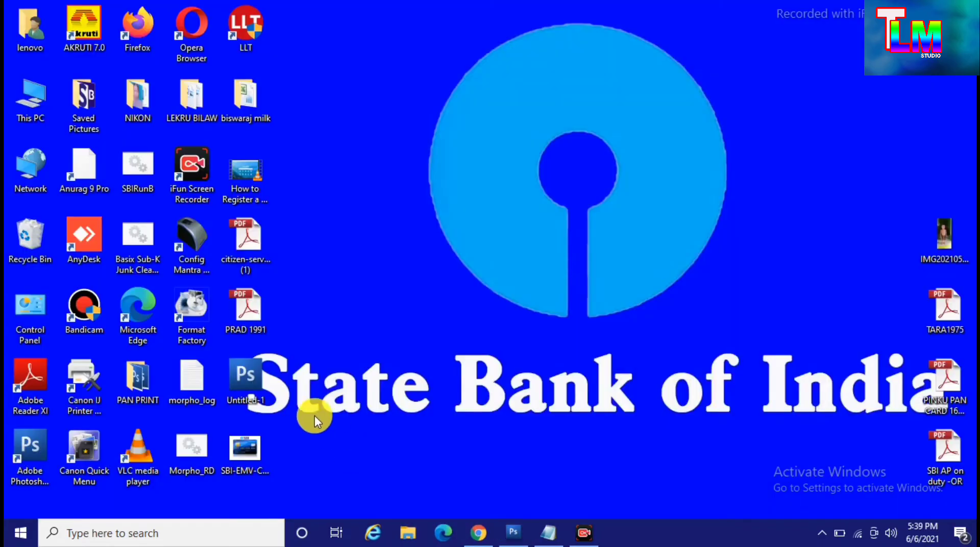
{"action": "left_click_drag", "start_coordinate": [252, 444], "coordinate": [503, 372]}
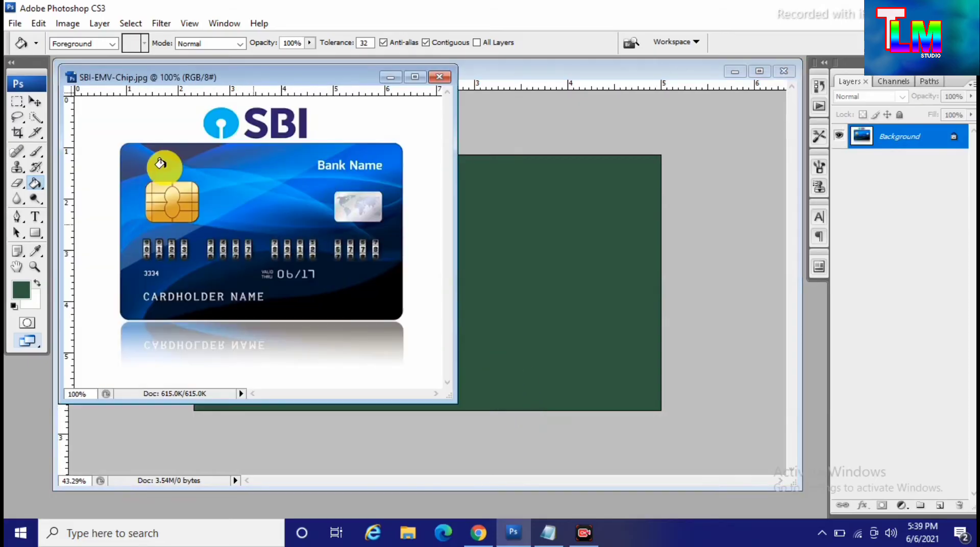
{"action": "left_click", "coordinate": [34, 101]}
{"action": "left_click_drag", "start_coordinate": [73, 132], "coordinate": [541, 257]}
{"action": "left_click_drag", "start_coordinate": [466, 256], "coordinate": [312, 255]}
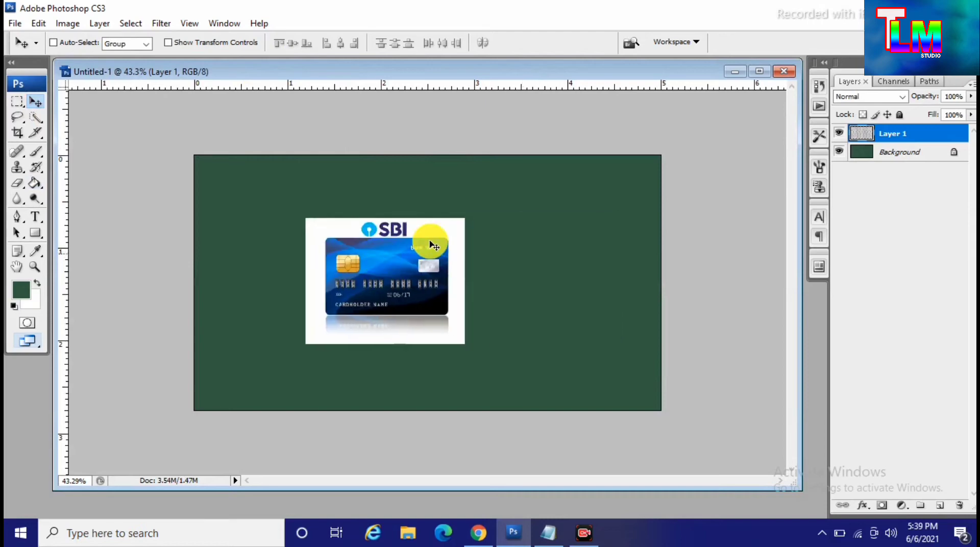
Maximize the document window and move the card image into the upper-left corner of the canvas
{"action": "left_click", "coordinate": [760, 71]}
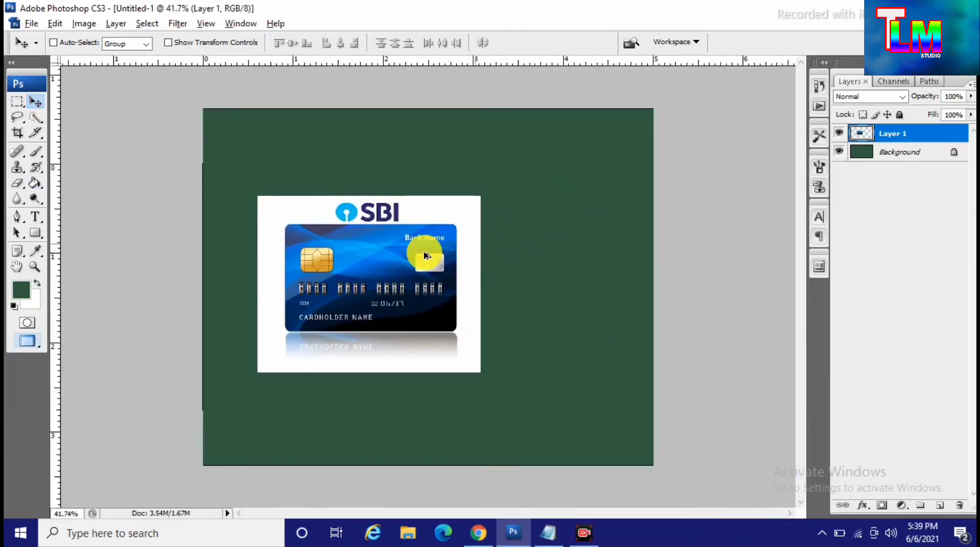
{"action": "right_click", "coordinate": [418, 257]}
{"action": "left_click", "coordinate": [414, 261]}
{"action": "left_click_drag", "start_coordinate": [414, 268], "coordinate": [314, 207]}
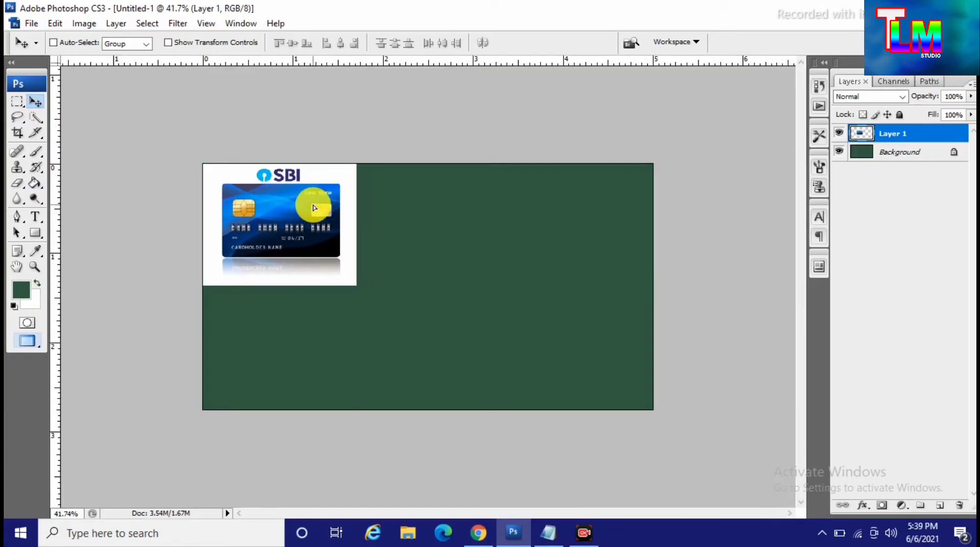
Enlarge the card image slightly with Free Transform and align it with the upper-left corner of the canvas
{"action": "key", "text": "ctrl+t"}
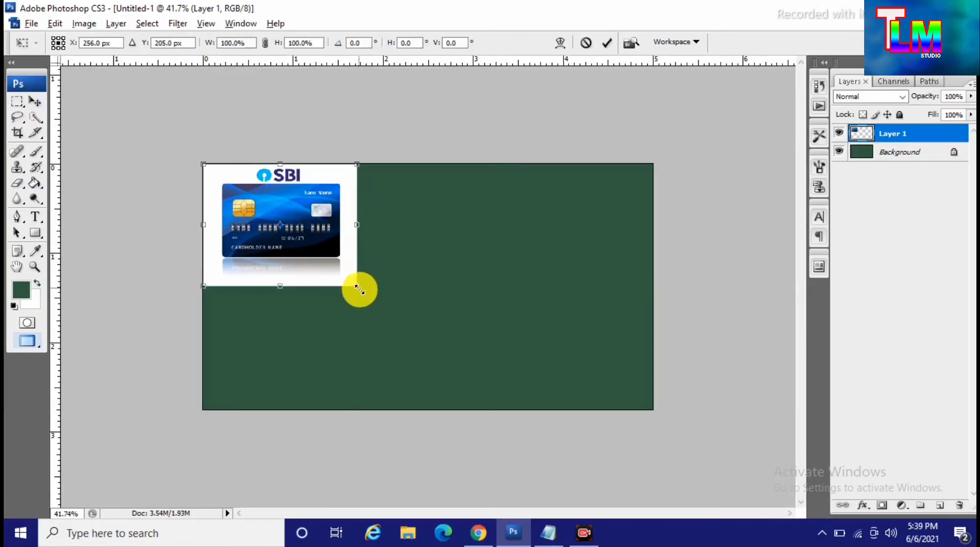
{"action": "left_click_drag", "start_coordinate": [356, 287], "coordinate": [367, 296]}
{"action": "key", "text": "Return"}
{"action": "mouse_move", "coordinate": [298, 234]}
{"action": "left_mouse_down"}
{"action": "mouse_move", "coordinate": [316, 240]}
{"action": "mouse_move", "coordinate": [307, 240]}
{"action": "left_mouse_up"}
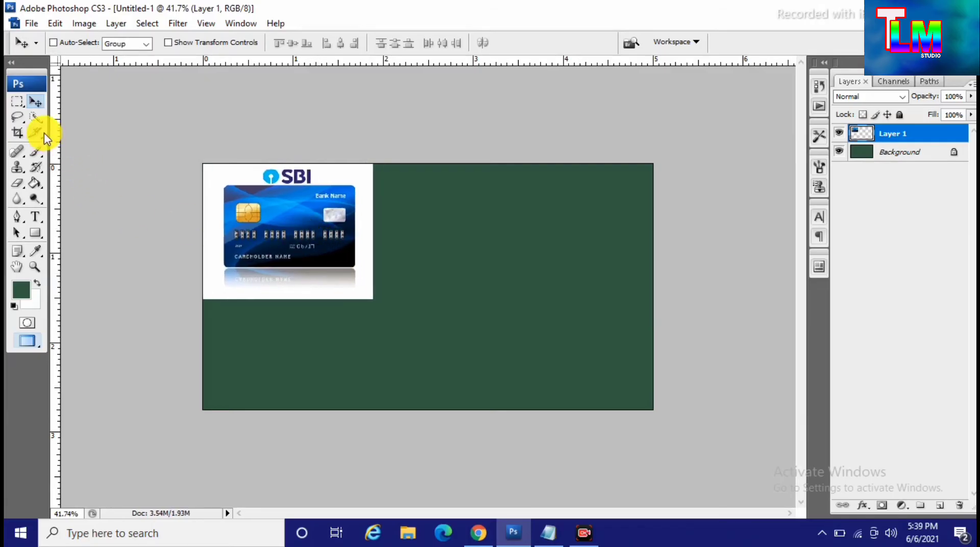
Remove the white area around the SBI logo and card with the Magic Wand, then clear the selection
{"action": "right_click", "coordinate": [37, 118]}
{"action": "left_click", "coordinate": [66, 129]}
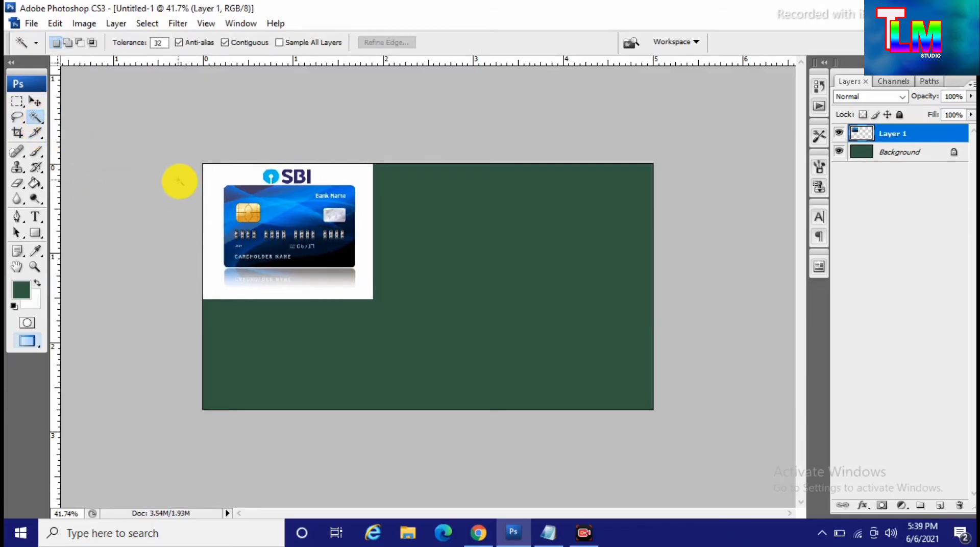
{"action": "left_click", "coordinate": [216, 186]}
{"action": "key", "text": "Delete"}
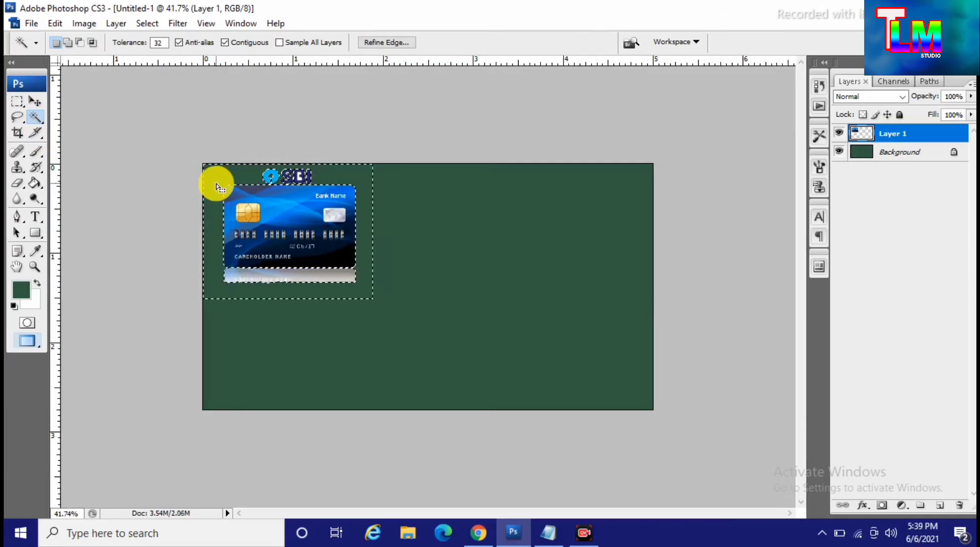
{"action": "key", "text": "ctrl+d"}
Delete the mirrored reflection beneath the card using a rectangular selection and deselect
{"action": "scroll", "coordinate": [306, 234], "scroll_direction": "up", "scroll_amount": 2}
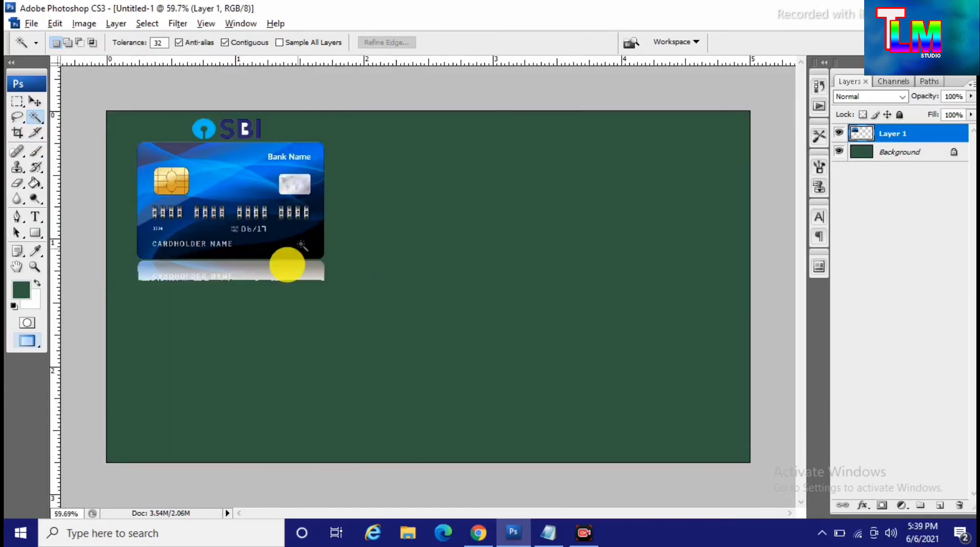
{"action": "key", "text": "m"}
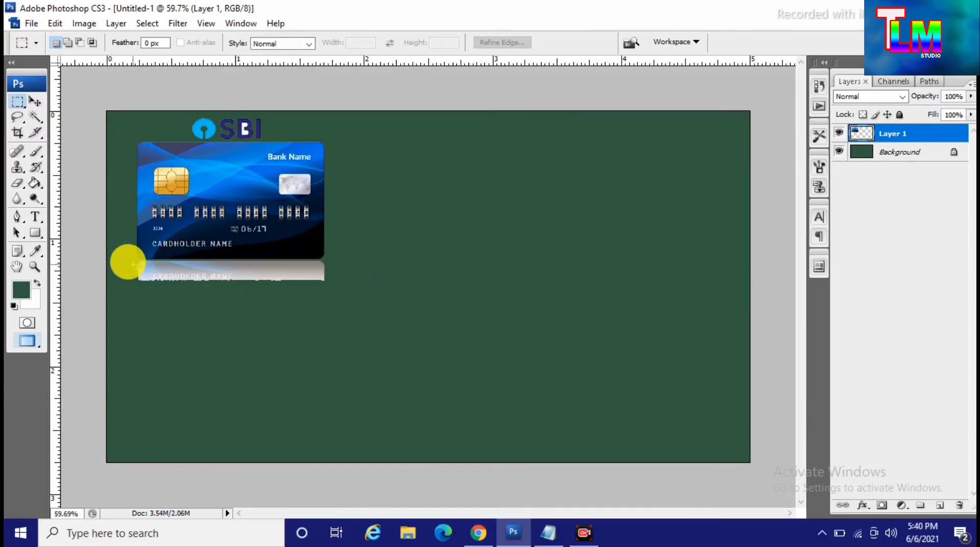
{"action": "left_click_drag", "start_coordinate": [172, 275], "coordinate": [451, 366]}
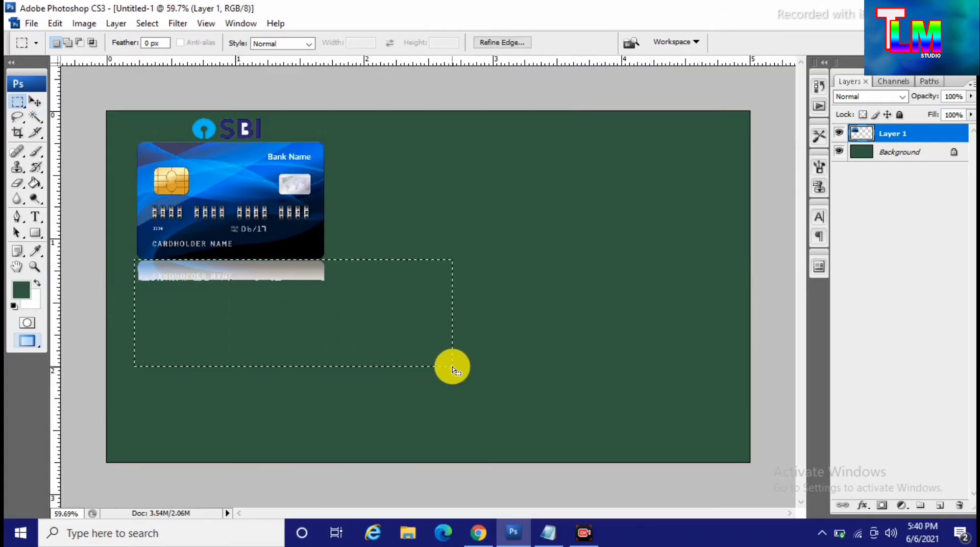
{"action": "key", "text": "Delete"}
{"action": "key", "text": "ctrl+d"}
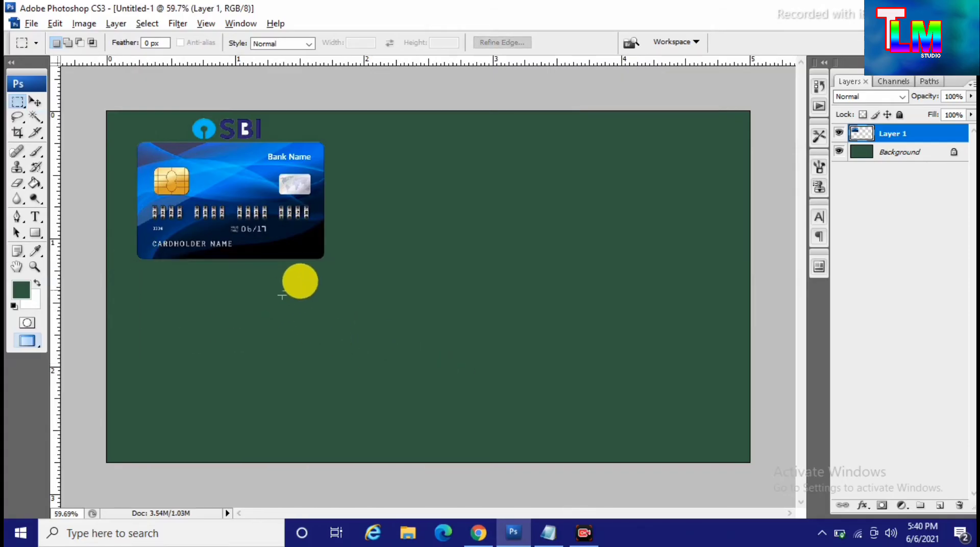
Scale up the cut-out card and logo slightly around their center with Free Transform
{"action": "scroll", "coordinate": [301, 280], "scroll_direction": "down", "scroll_amount": 2}
{"action": "left_click", "coordinate": [35, 102]}
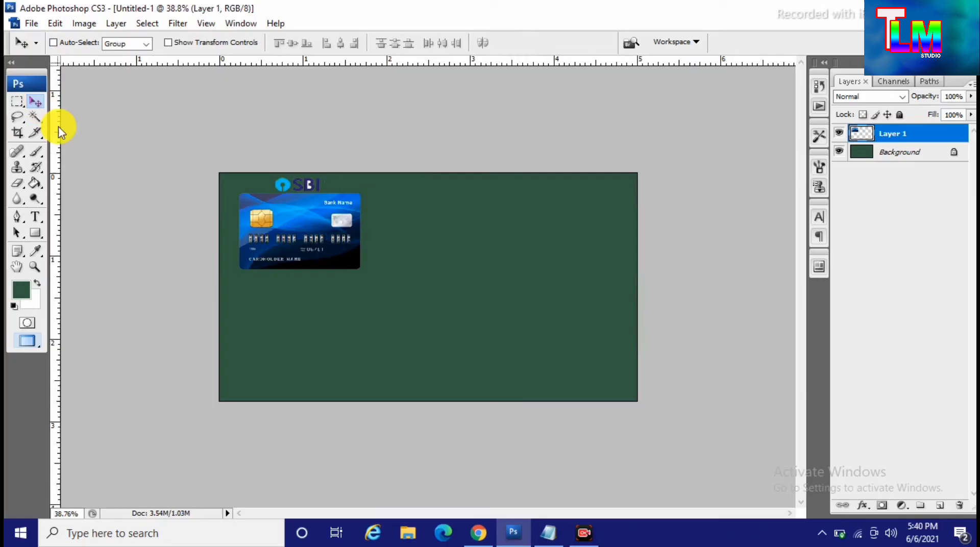
{"action": "right_click", "coordinate": [313, 223]}
{"action": "left_click", "coordinate": [334, 234]}
{"action": "key", "text": "ctrl+t"}
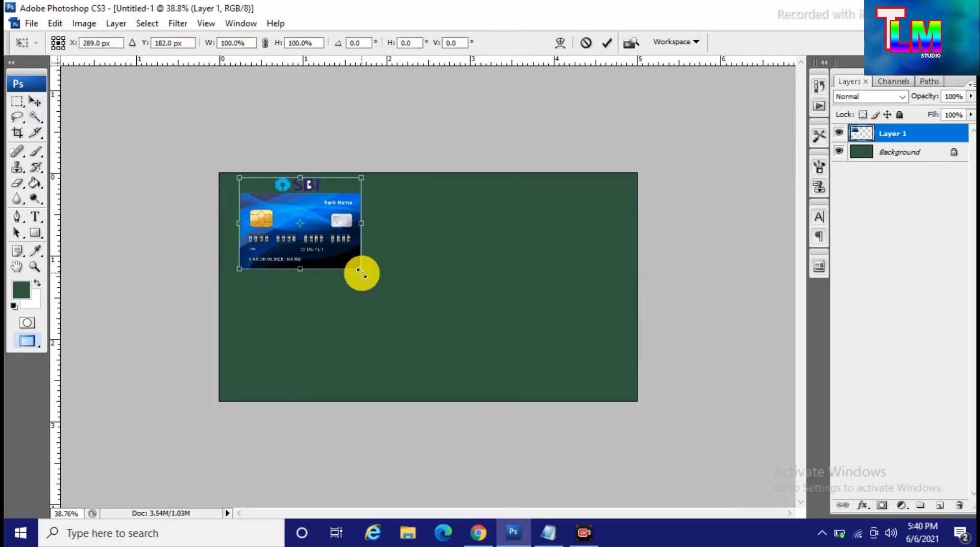
{"action": "left_click_drag", "start_coordinate": [362, 272], "coordinate": [368, 276]}
{"action": "key", "text": "Return"}
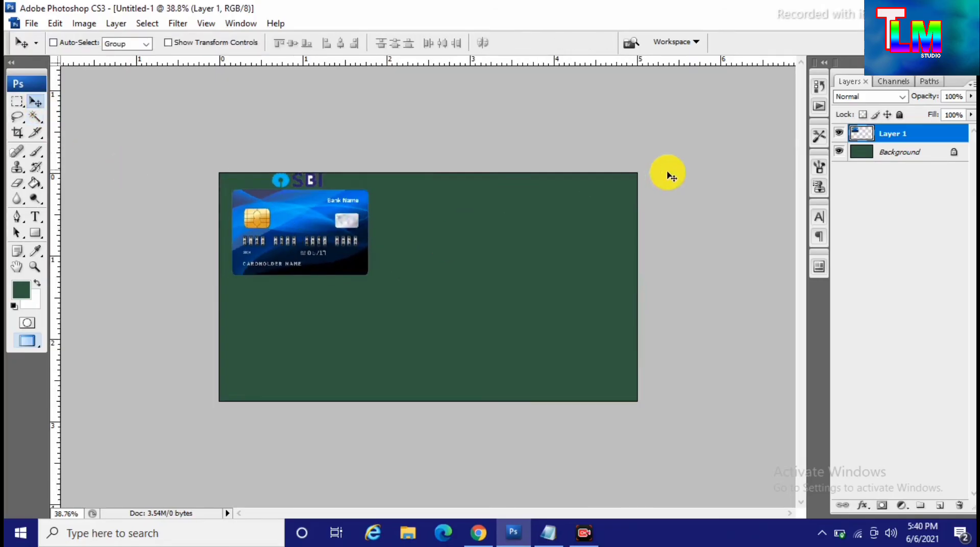
Recolor the Background layer to a pale pinkish grey with Hue/Saturation: hue -180, saturation about -49, and strongly raised lightness
{"action": "left_click", "coordinate": [873, 151]}
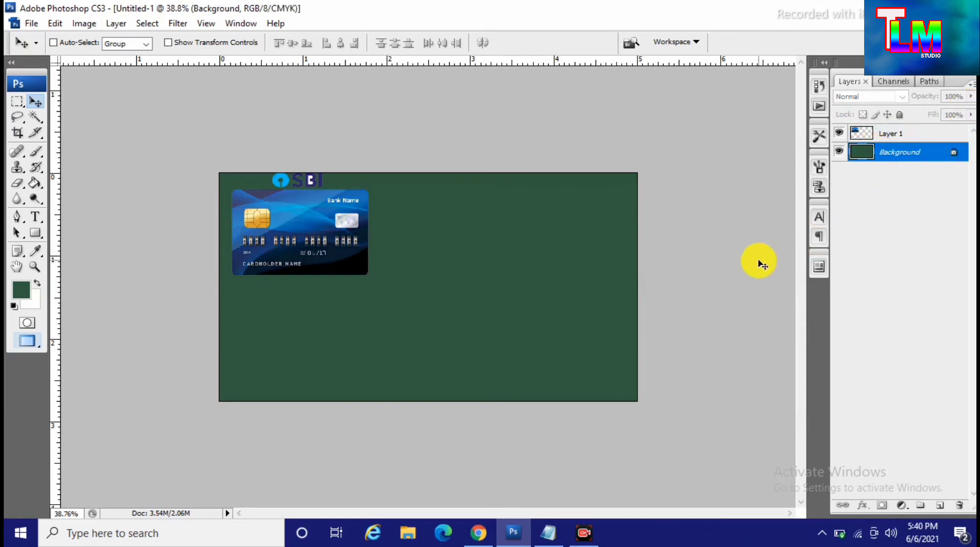
{"action": "key", "text": "ctrl+u"}
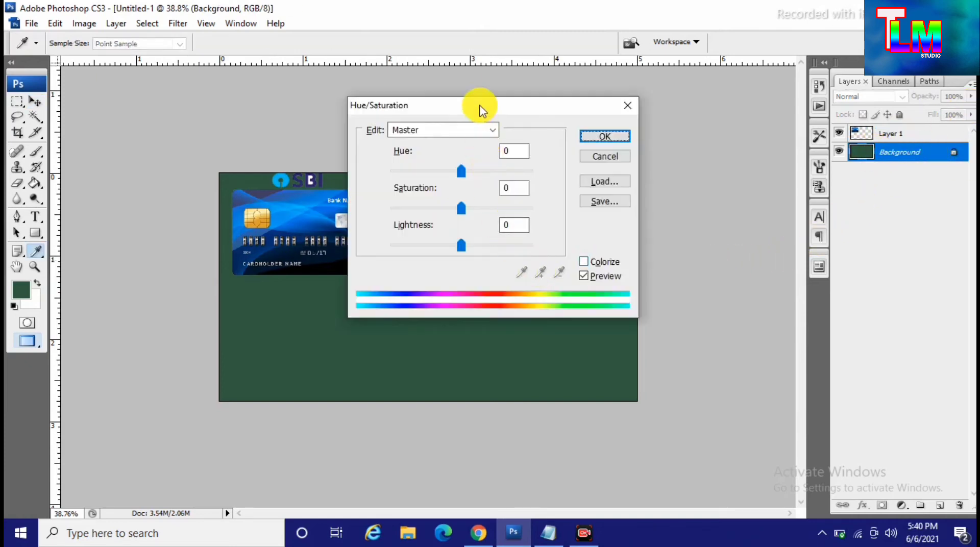
{"action": "left_click_drag", "start_coordinate": [480, 102], "coordinate": [718, 191]}
{"action": "left_click_drag", "start_coordinate": [693, 251], "coordinate": [620, 263]}
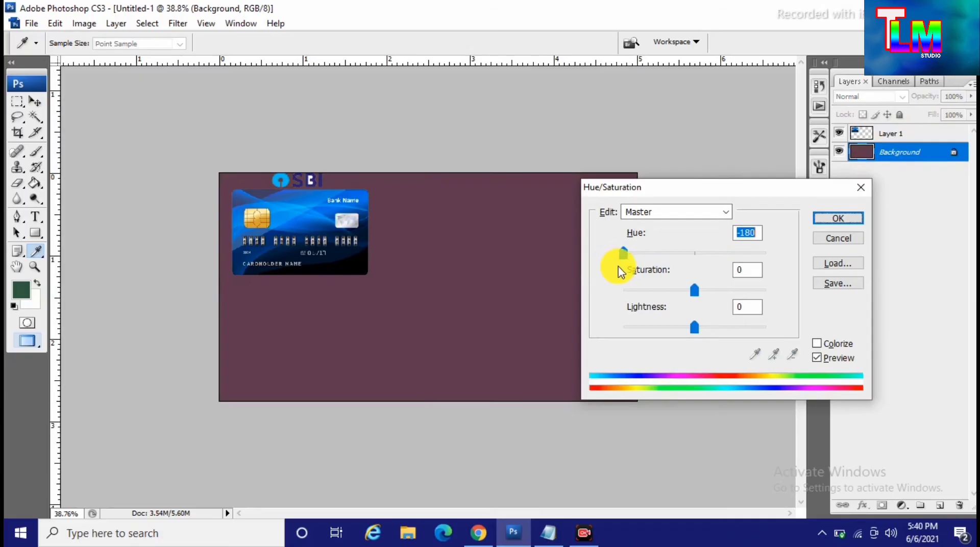
{"action": "left_click_drag", "start_coordinate": [693, 289], "coordinate": [657, 291]}
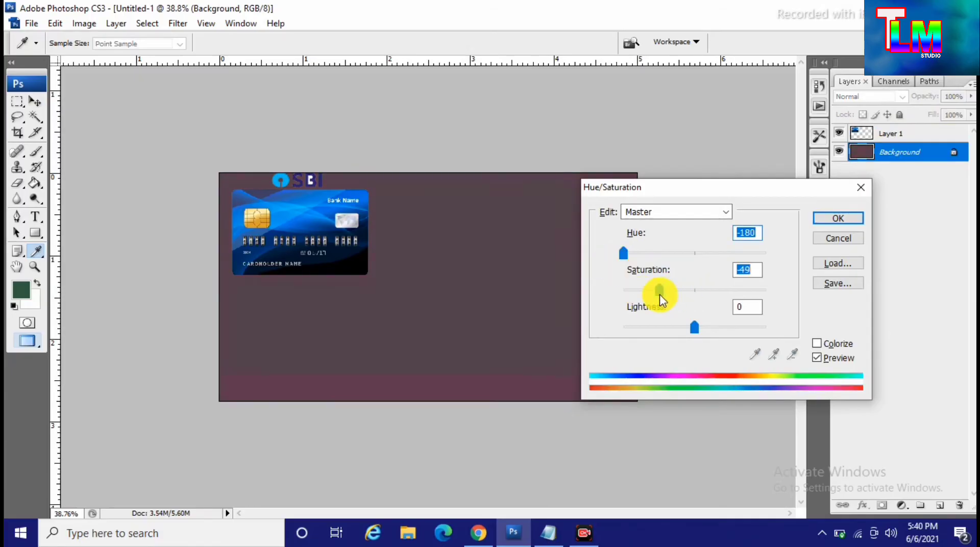
{"action": "left_click_drag", "start_coordinate": [694, 327], "coordinate": [752, 322]}
{"action": "left_click", "coordinate": [837, 218]}
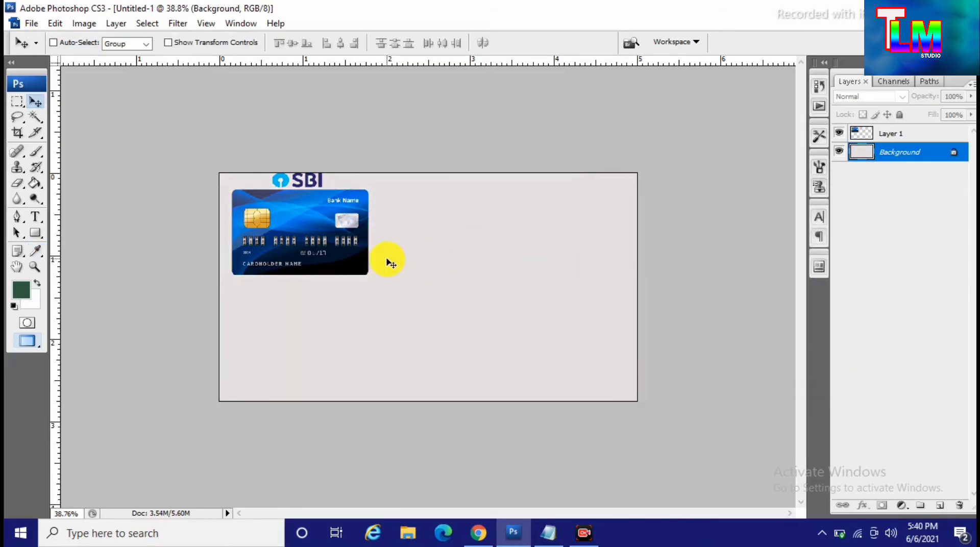
Select the card layer and move the card and logo slightly to the right on the canvas
{"action": "right_click", "coordinate": [312, 228]}
{"action": "left_click", "coordinate": [337, 234]}
{"action": "left_click_drag", "start_coordinate": [339, 236], "coordinate": [362, 240]}
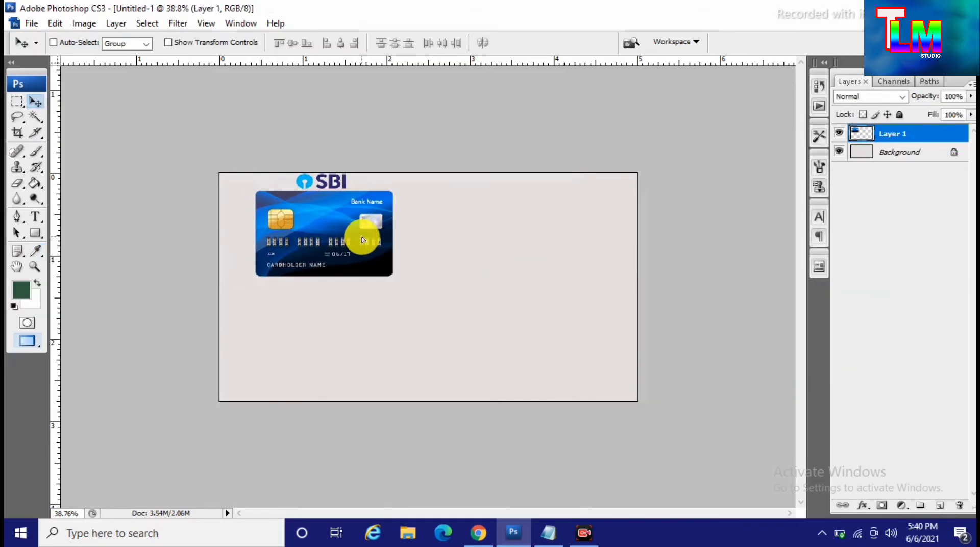
Add the text "New Account Open" in the empty area below the card
{"action": "left_click", "coordinate": [36, 216]}
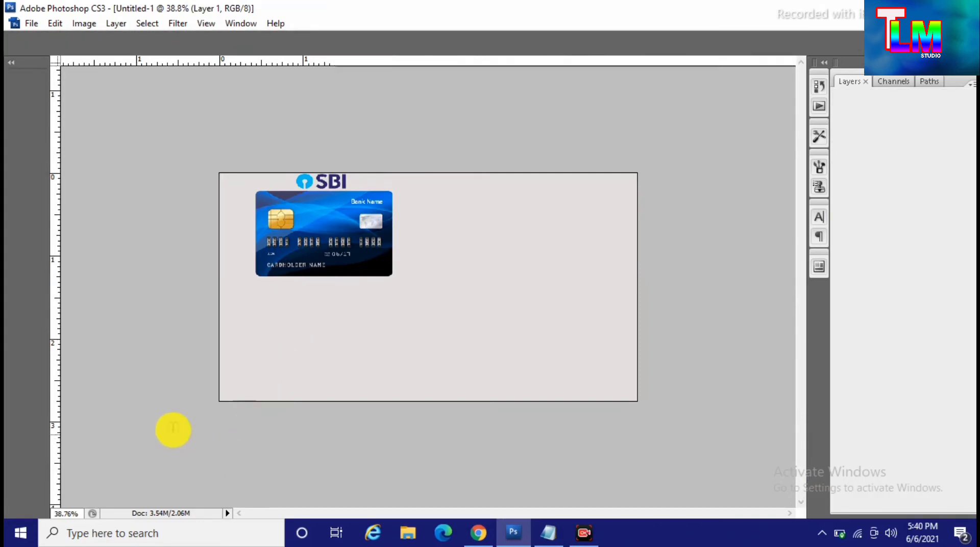
{"action": "left_click", "coordinate": [281, 347]}
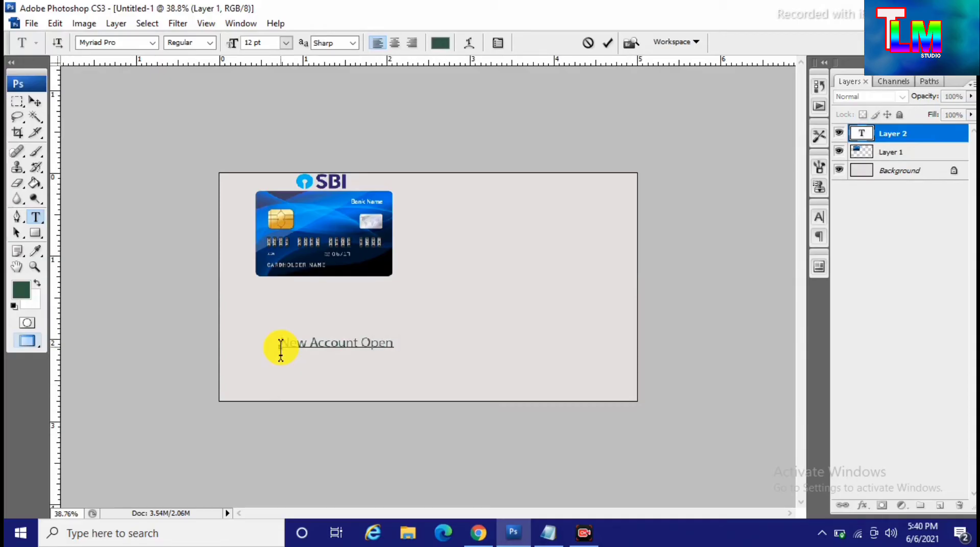
Enlarge the "New Account Open" text to 38 pt and move it to fit across the canvas below the card
{"action": "key", "text": "ctrl+a"}
{"action": "key", "text": "ctrl+shift+period"}
{"action": "key", "text": "ctrl+shift+period"}
{"action": "key", "text": "ctrl+shift+period"}
{"action": "key", "text": "ctrl+shift+period"}
{"action": "key", "text": "ctrl+shift+period"}
{"action": "key", "text": "ctrl+shift+period"}
{"action": "key", "text": "ctrl+shift+period"}
{"action": "key", "text": "ctrl+shift+period"}
{"action": "key", "text": "ctrl+shift+period"}
{"action": "key", "text": "ctrl+shift+period"}
{"action": "key", "text": "ctrl+shift+period"}
{"action": "key", "text": "ctrl+shift+period"}
{"action": "key", "text": "ctrl+shift+period"}
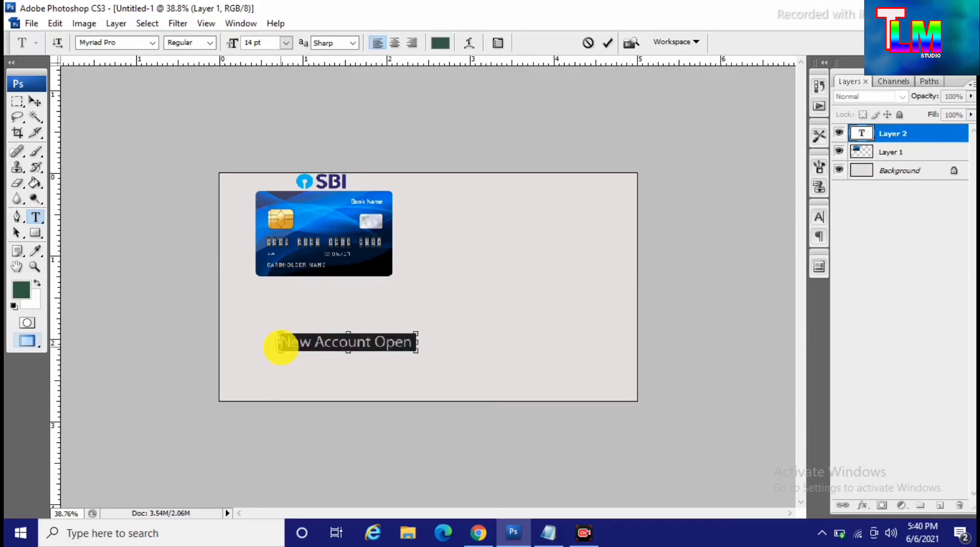
{"action": "left_click", "coordinate": [35, 102]}
{"action": "left_click_drag", "start_coordinate": [395, 338], "coordinate": [353, 331]}
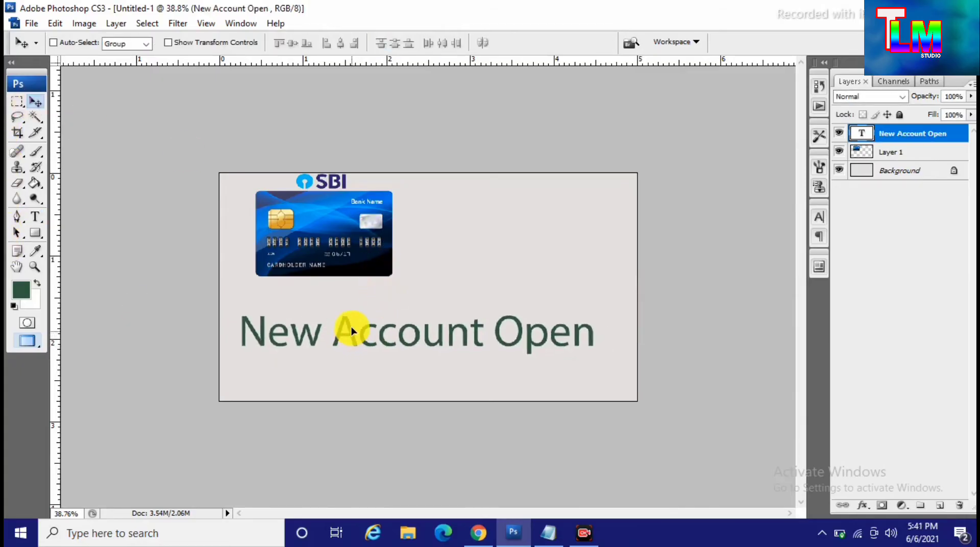
Add a second line reading "ATM Card" beneath "New Account Open" in the same text layer
{"action": "left_click", "coordinate": [33, 216]}
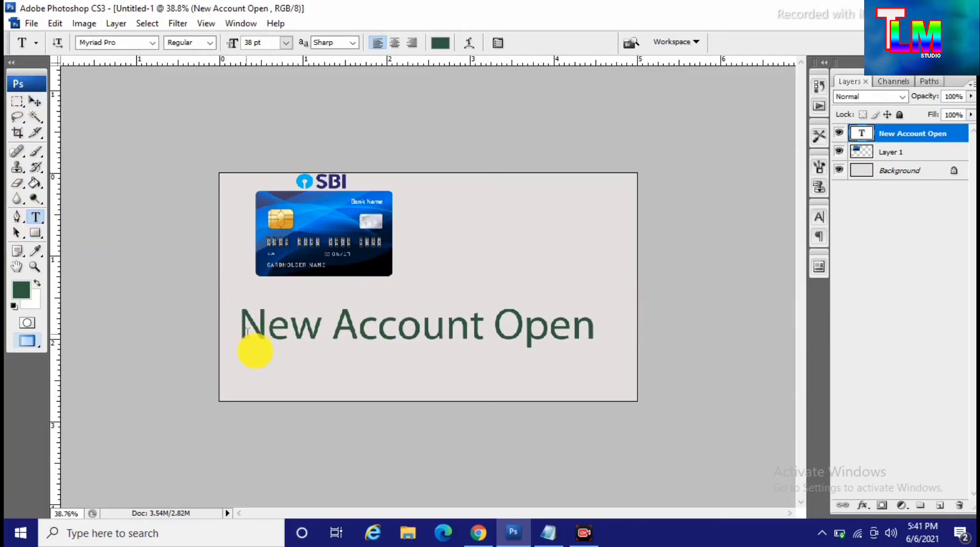
{"action": "left_click", "coordinate": [595, 328]}
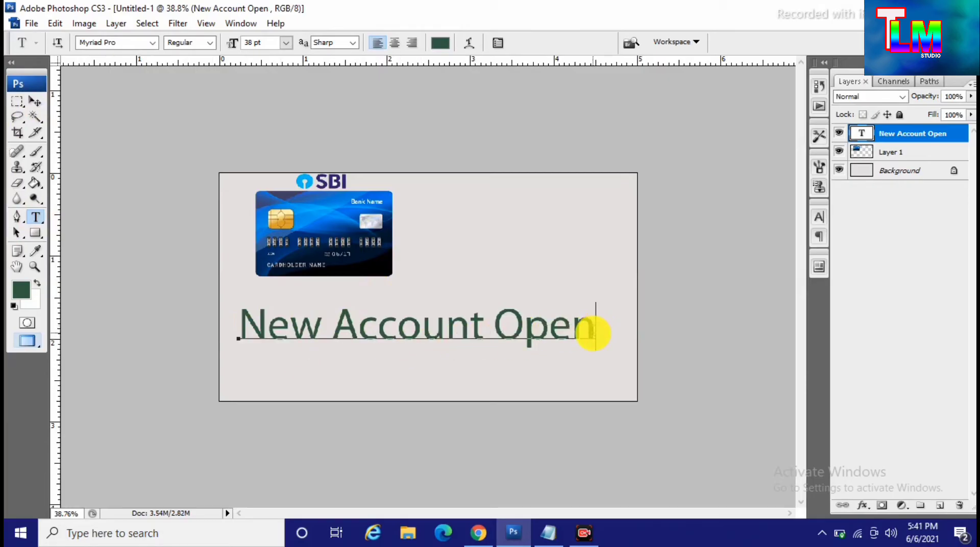
{"action": "key", "text": "Return"}
{"action": "type", "text": "A"}
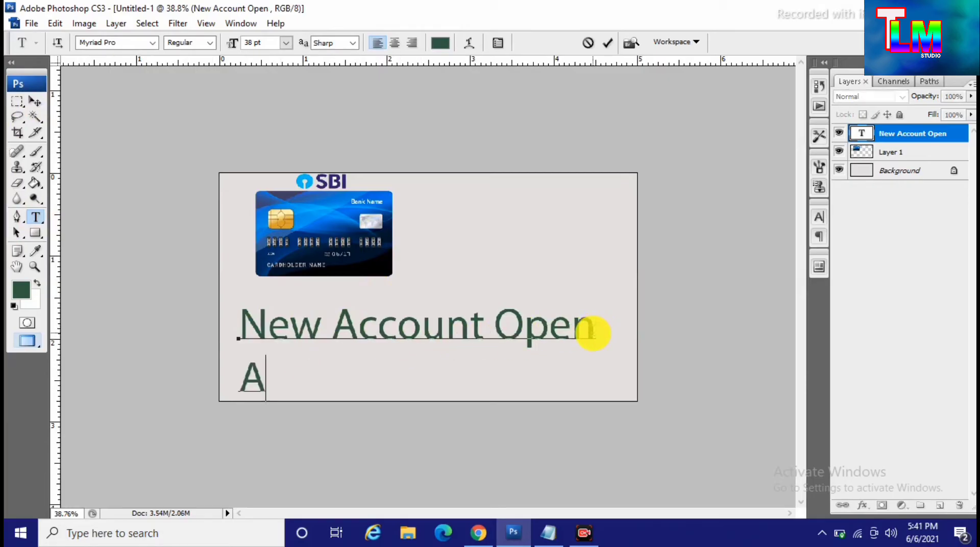
{"action": "type", "text": "TM  "}
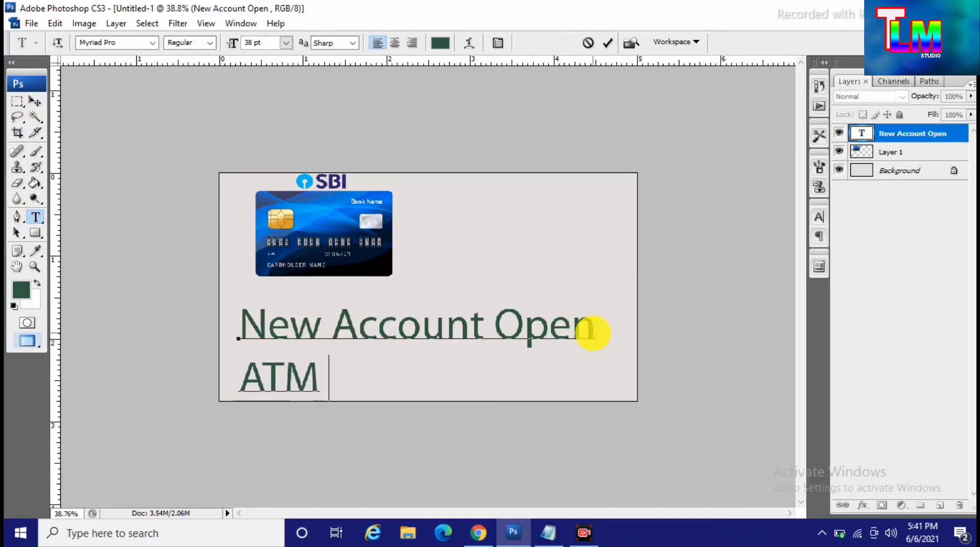
{"action": "type", "text": "card"}
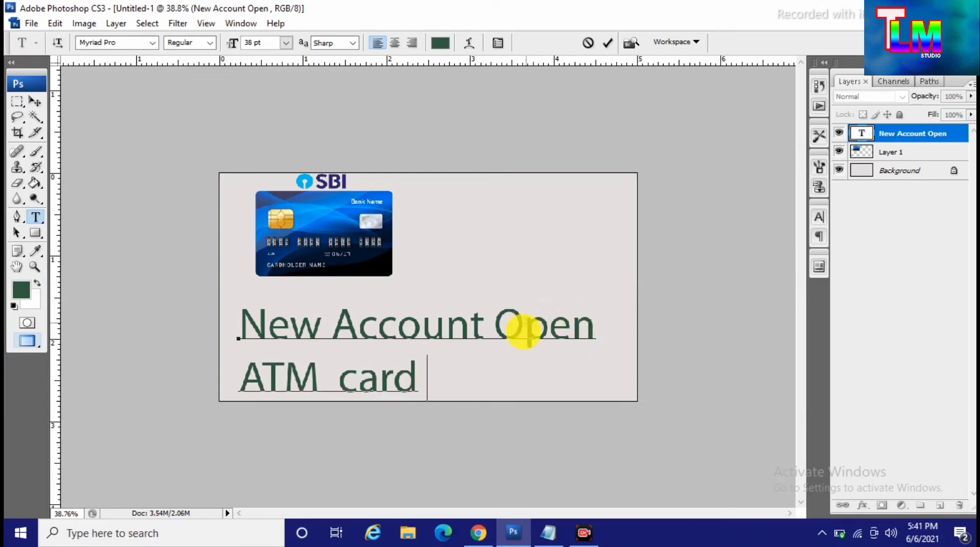
{"action": "left_click_drag", "start_coordinate": [358, 385], "coordinate": [341, 390]}
{"action": "type", "text": "Card "}
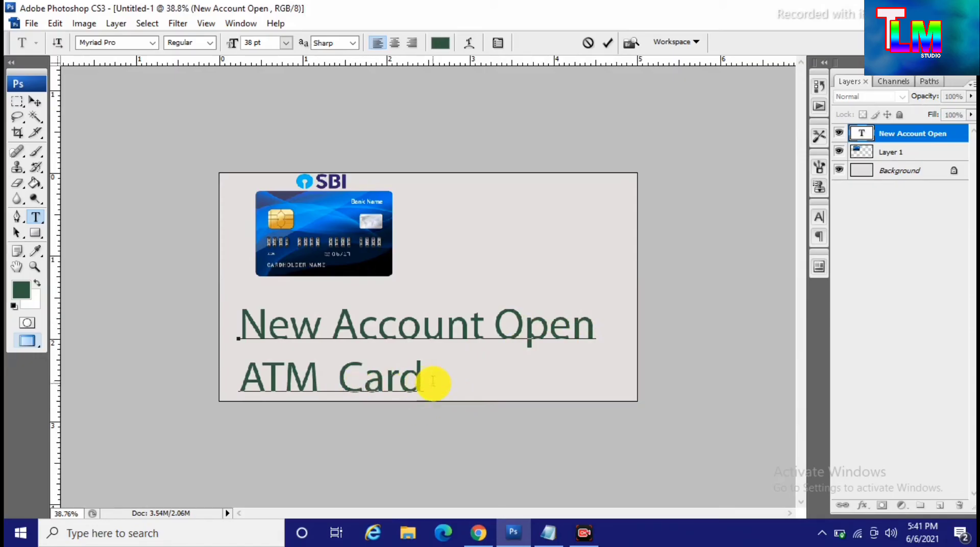
Extend the second text line with "Postal Not receive" after "ATM Card"
{"action": "type", "text": "Postan"}
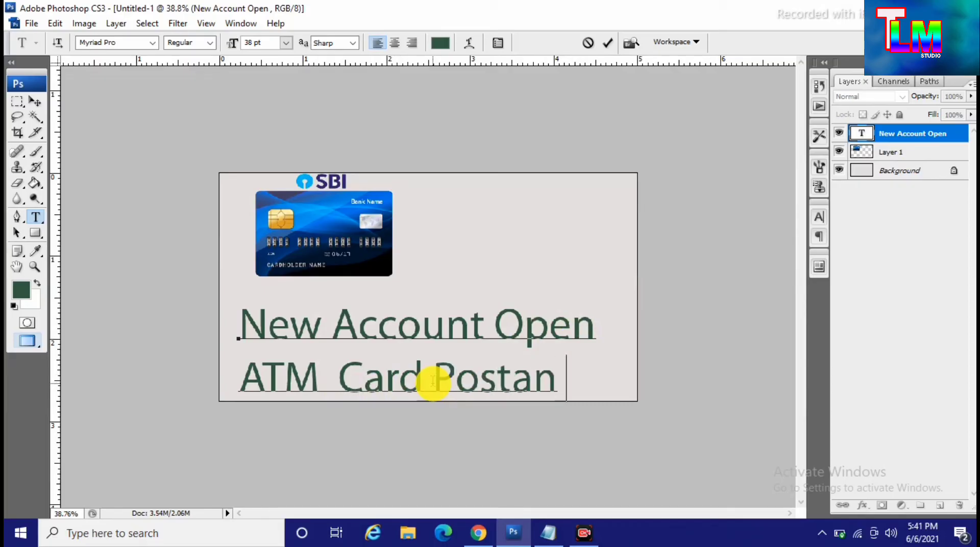
{"action": "type", "text": " nit"}
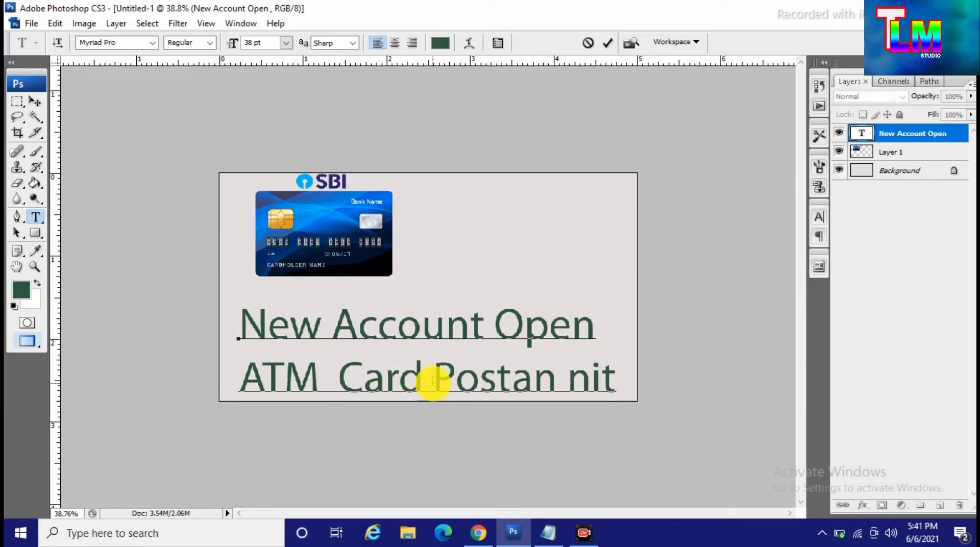
{"action": "key", "text": "BackSpace"}
{"action": "key", "text": "BackSpace"}
{"action": "key", "text": "BackSpace"}
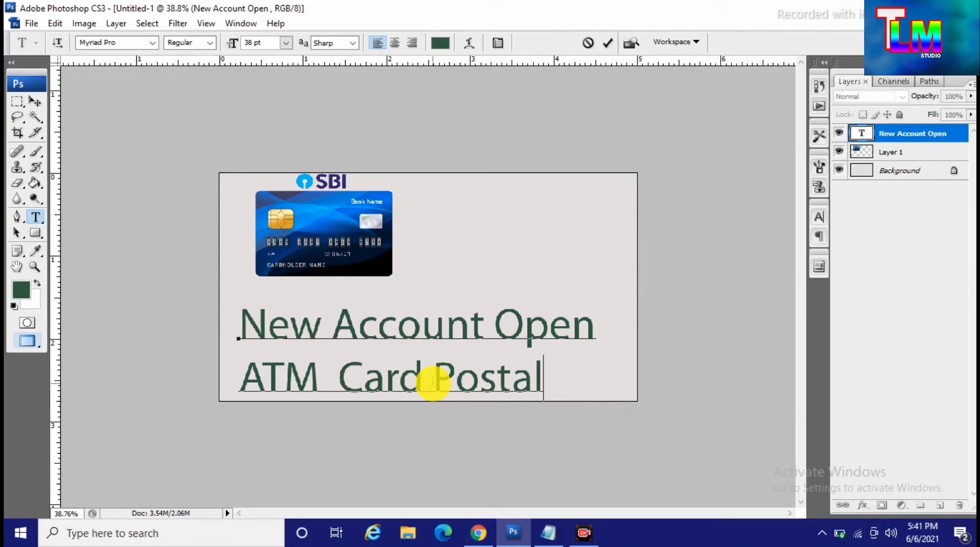
{"action": "type", "text": "Not"}
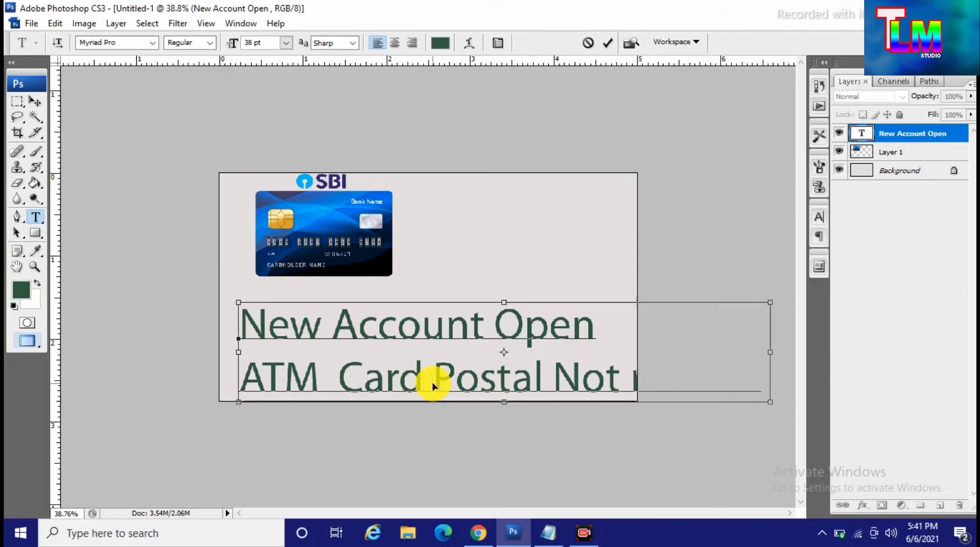
Centre-align both text lines at 32 pt and move the text block right, back onto the canvas
{"action": "key", "text": "ctrl+a"}
{"action": "key", "text": "ctrl+shift+c"}
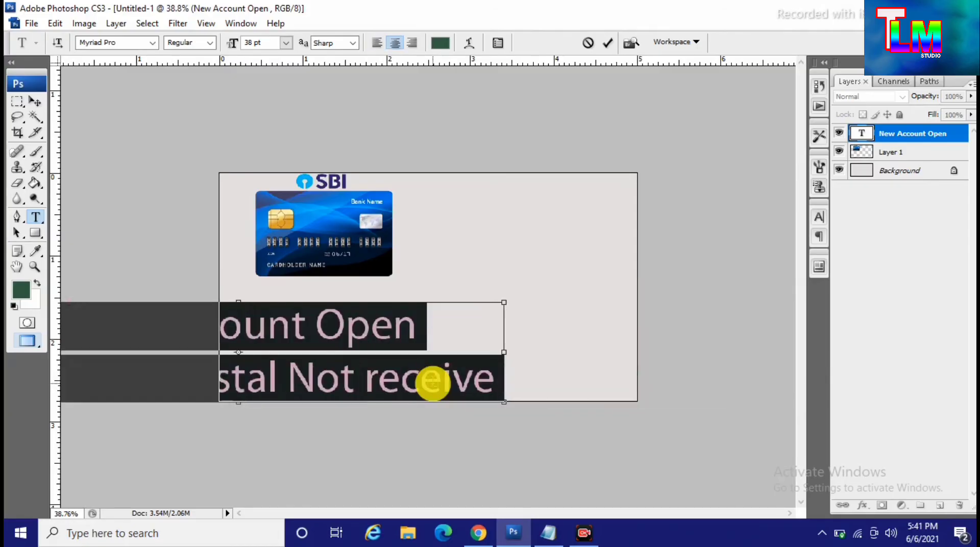
{"action": "key", "text": "ctrl+shift+comma"}
{"action": "key", "text": "ctrl+shift+comma"}
{"action": "key", "text": "ctrl+shift+comma"}
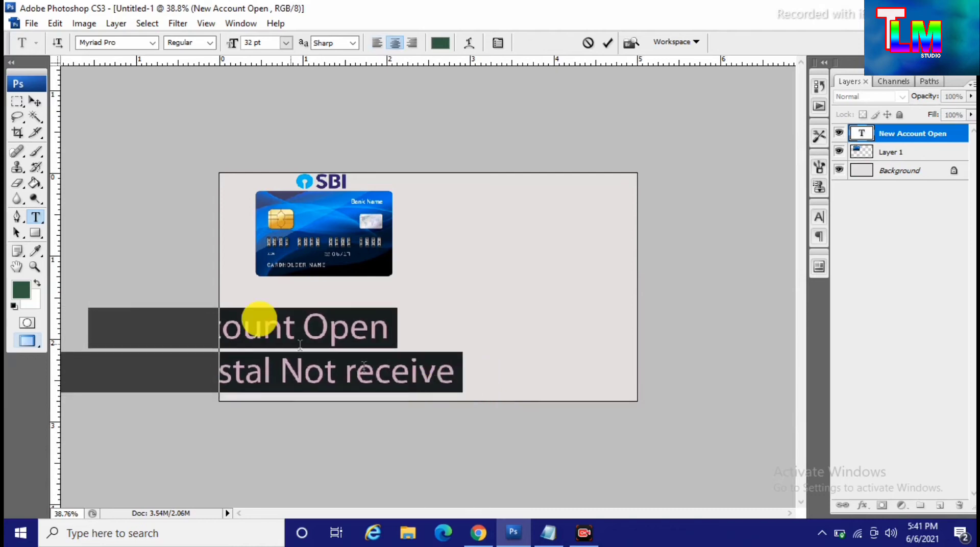
{"action": "left_click", "coordinate": [34, 101]}
{"action": "left_click_drag", "start_coordinate": [247, 324], "coordinate": [496, 319]}
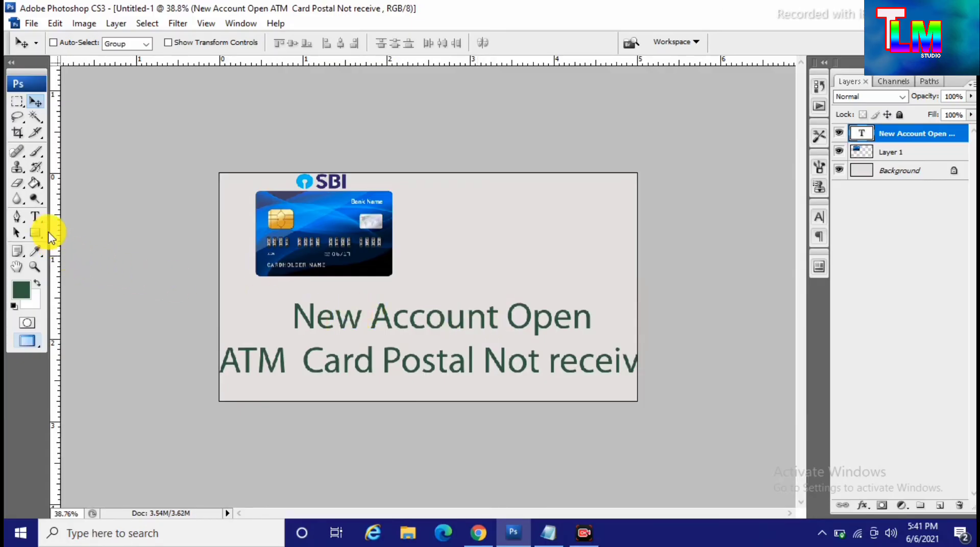
Reduce both text lines to 28 pt and shift them slightly down and left so they fit within the canvas
{"action": "left_click", "coordinate": [37, 218]}
{"action": "left_click", "coordinate": [391, 361]}
{"action": "key", "text": "ctrl+a"}
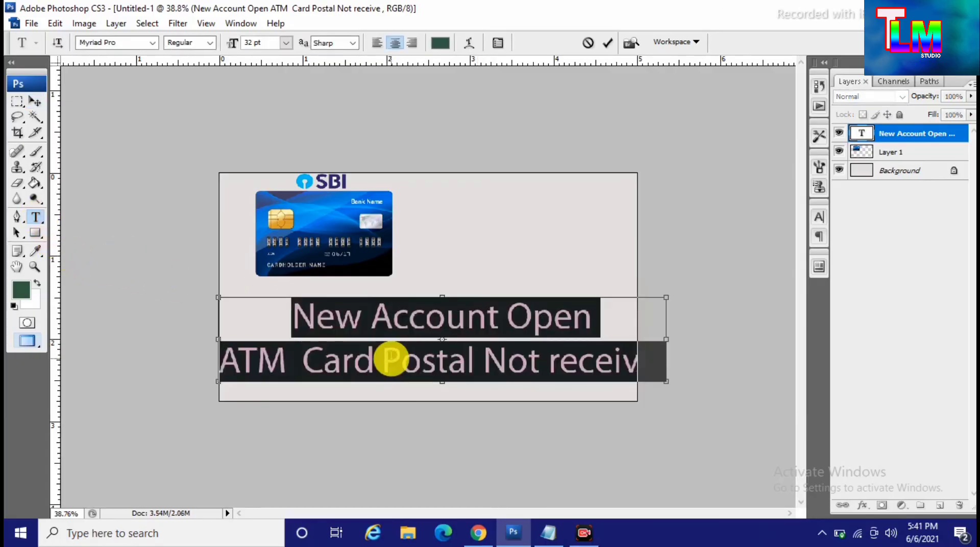
{"action": "key", "text": "ctrl+shift+comma"}
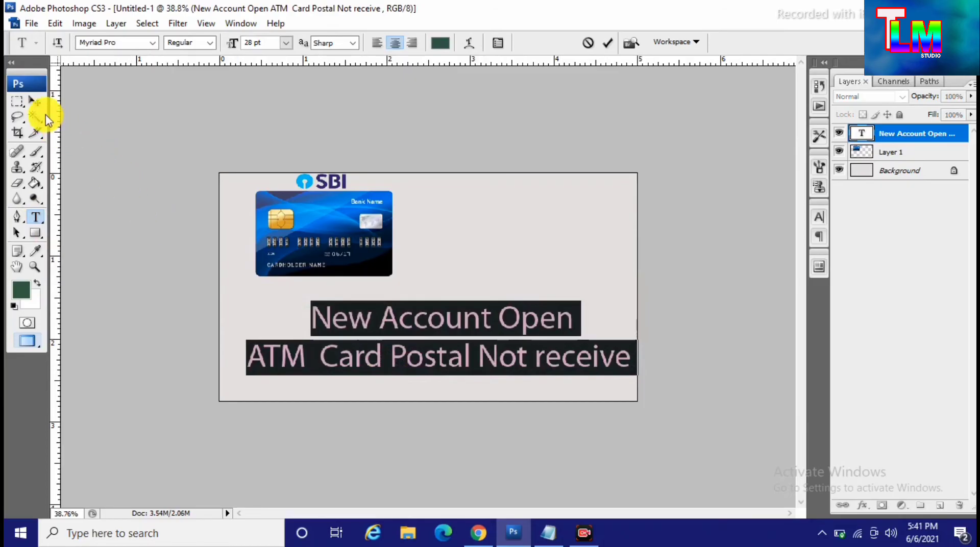
{"action": "left_click", "coordinate": [36, 101]}
{"action": "left_click_drag", "start_coordinate": [356, 317], "coordinate": [336, 325]}
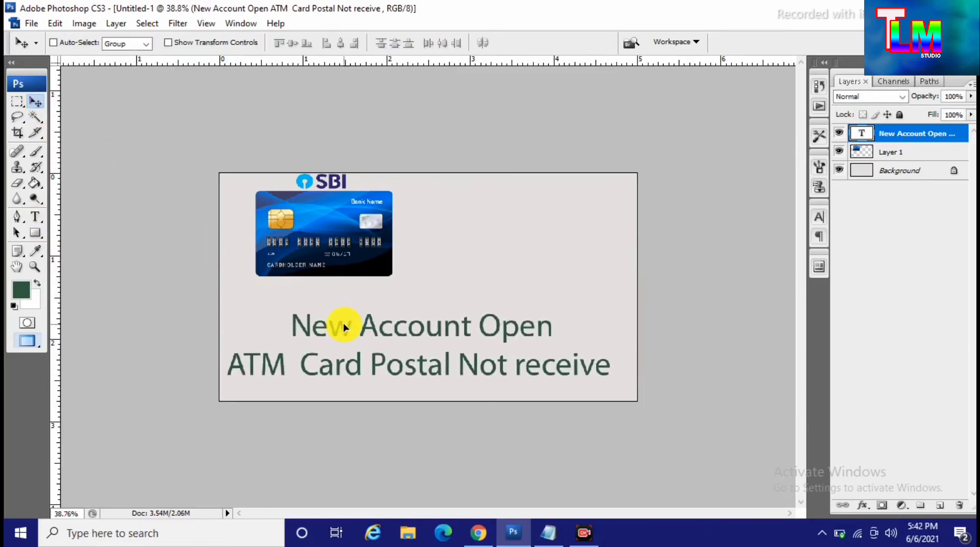
Select both text lines and try other font families such as Old English and MV Boli, returning to Myriad Pro
{"action": "left_click", "coordinate": [36, 217]}
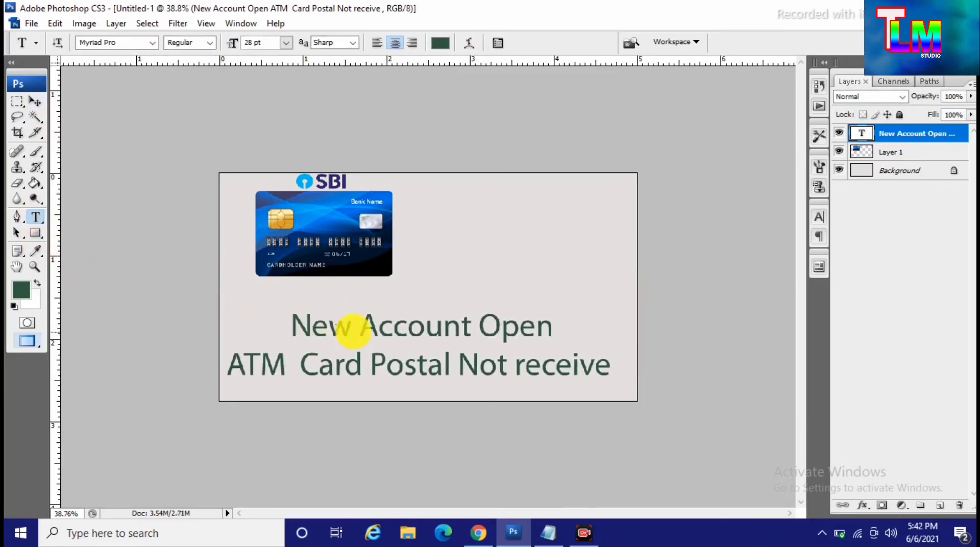
{"action": "left_click", "coordinate": [351, 323]}
{"action": "key", "text": "ctrl+a"}
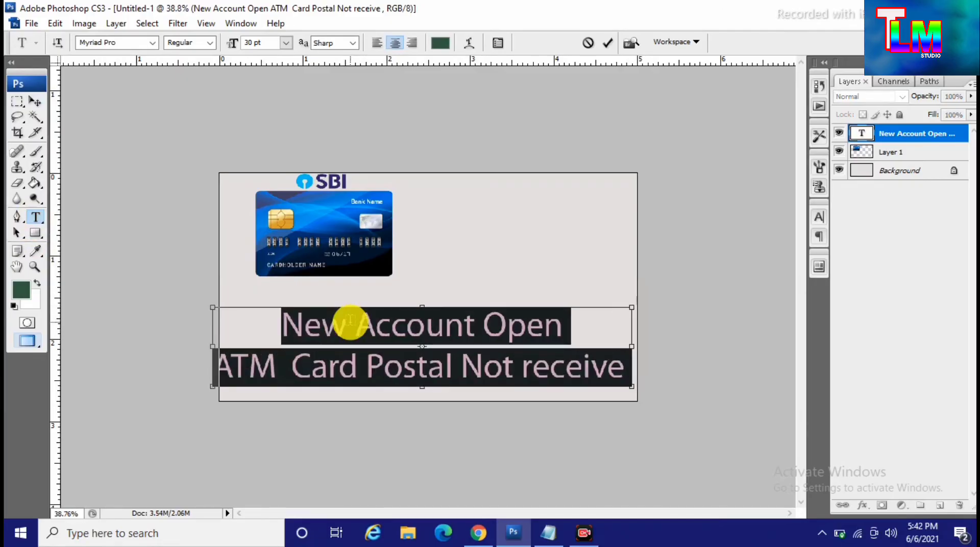
{"action": "left_click", "coordinate": [137, 44]}
{"action": "key", "text": "Down"}
{"action": "key", "text": "Down"}
{"action": "key", "text": "Down"}
{"action": "key", "text": "Down"}
{"action": "key", "text": "Down"}
{"action": "key", "text": "Down"}
{"action": "key", "text": "Down"}
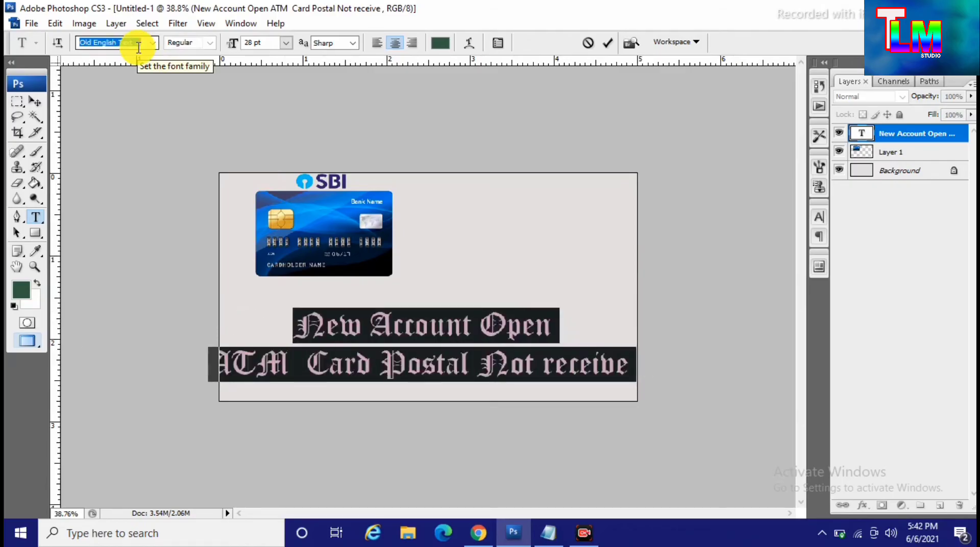
{"action": "key", "text": "Down"}
{"action": "key", "text": "Up"}
{"action": "key", "text": "Up"}
{"action": "key", "text": "Up"}
{"action": "key", "text": "Up"}
{"action": "key", "text": "Up"}
{"action": "key", "text": "Up"}
{"action": "key", "text": "Up"}
{"action": "key", "text": "Up"}
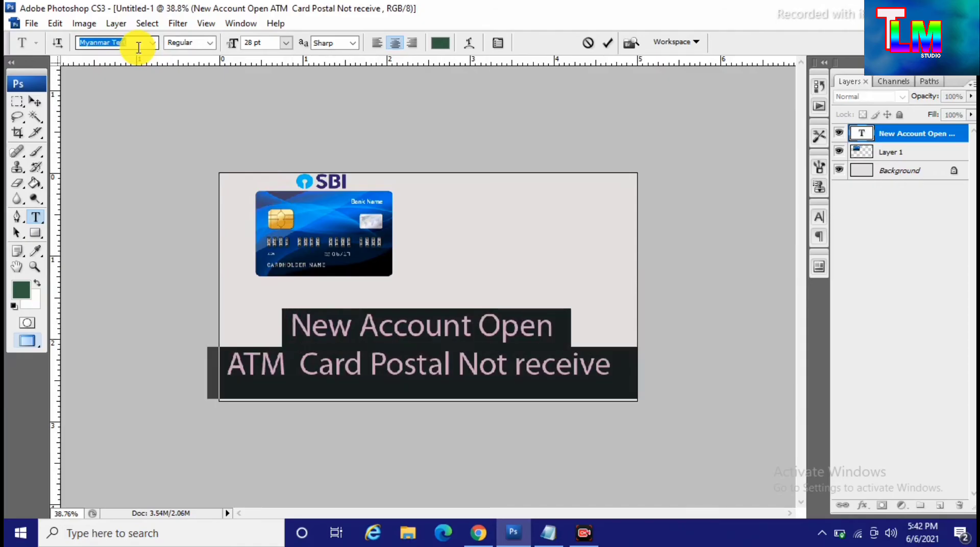
{"action": "key", "text": "Up"}
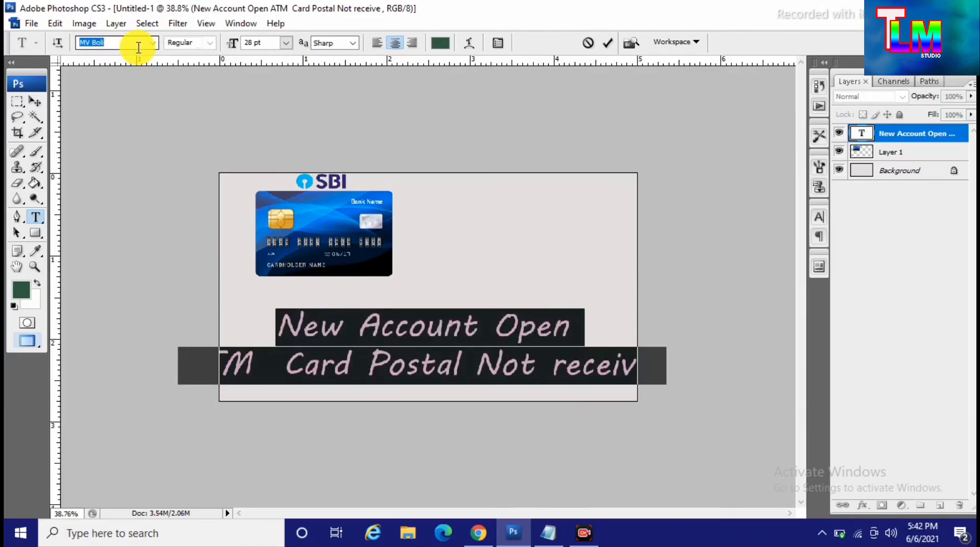
{"action": "key", "text": "Down"}
{"action": "key", "text": "Down"}
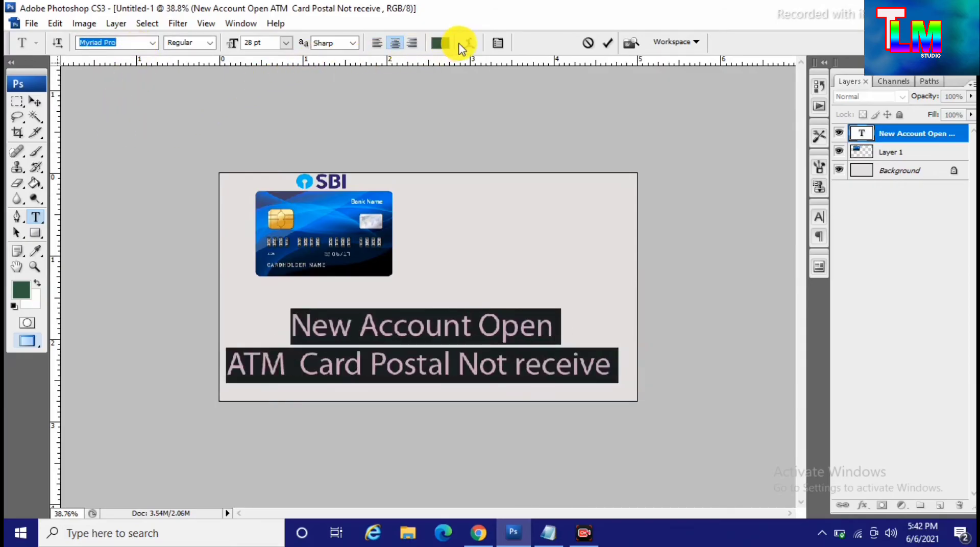
Apply Faux Bold to both text lines and move the character settings clear of the canvas
{"action": "left_click", "coordinate": [499, 43]}
{"action": "left_click", "coordinate": [670, 330]}
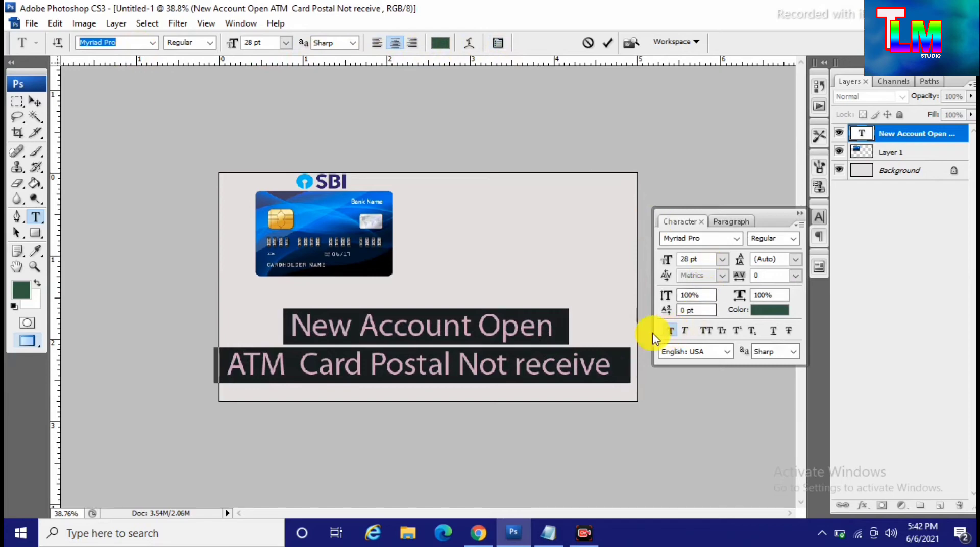
{"action": "left_click", "coordinate": [34, 100]}
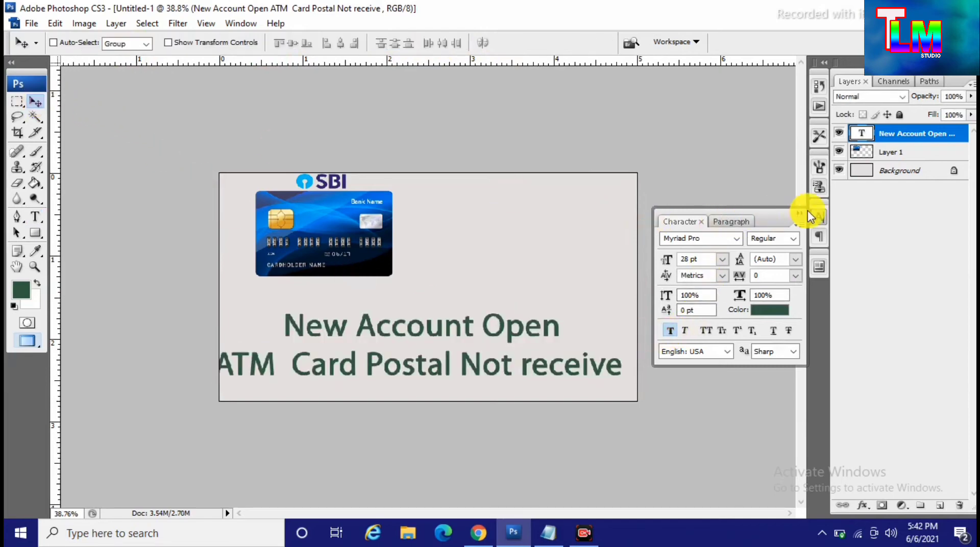
{"action": "left_click_drag", "start_coordinate": [761, 214], "coordinate": [915, 179]}
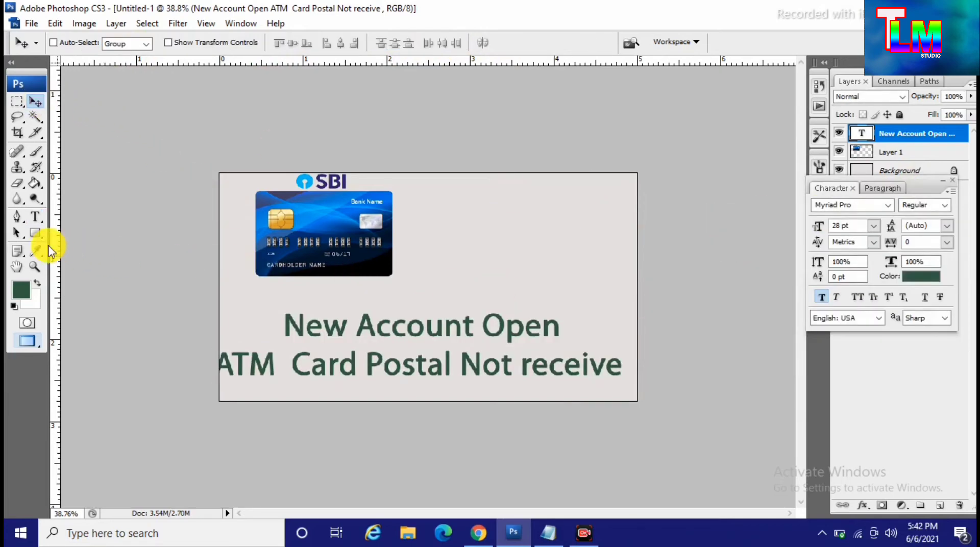
Recolour both text lines bright blue (0b41f4), after trying olive and yellow shades
{"action": "left_click", "coordinate": [35, 215]}
{"action": "left_click", "coordinate": [339, 324]}
{"action": "key", "text": "ctrl+a"}
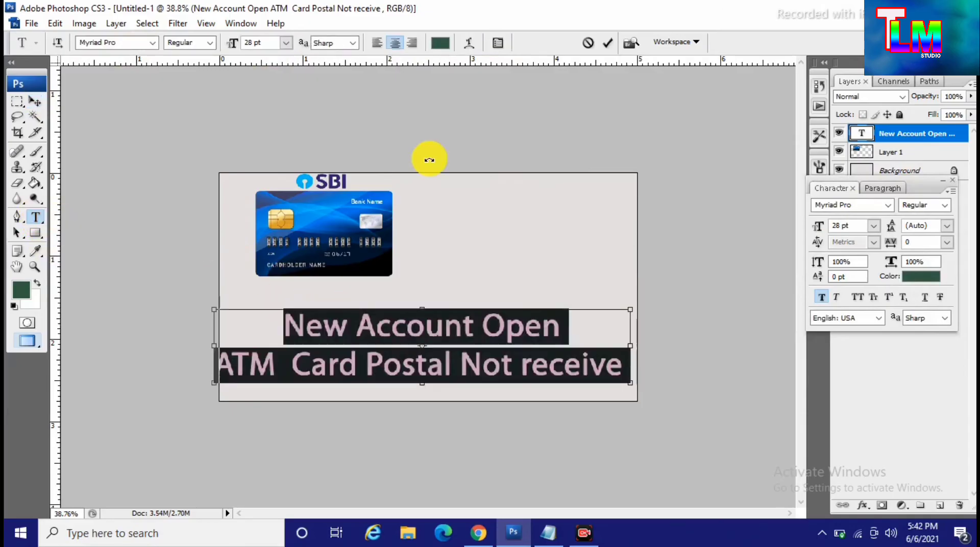
{"action": "left_click", "coordinate": [439, 45]}
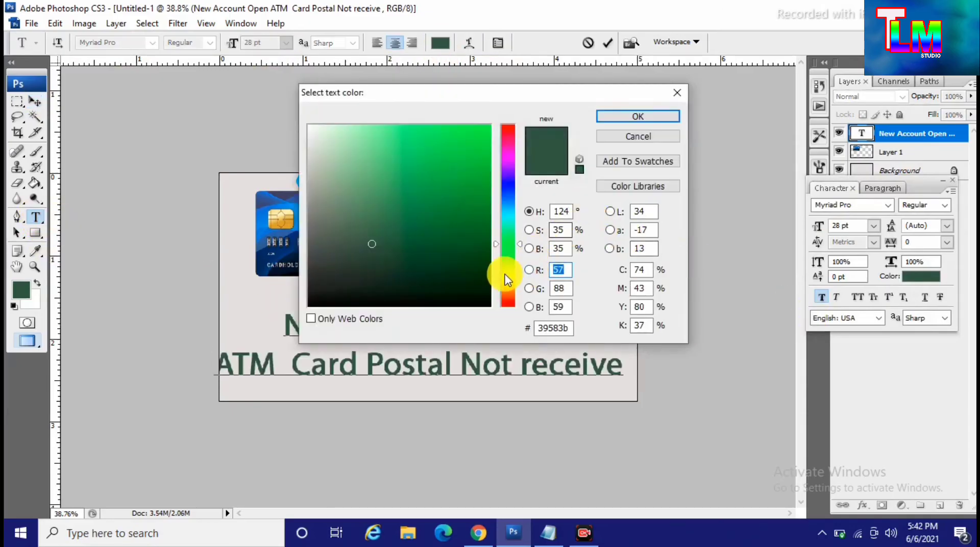
{"action": "left_click_drag", "start_coordinate": [516, 92], "coordinate": [818, 180]}
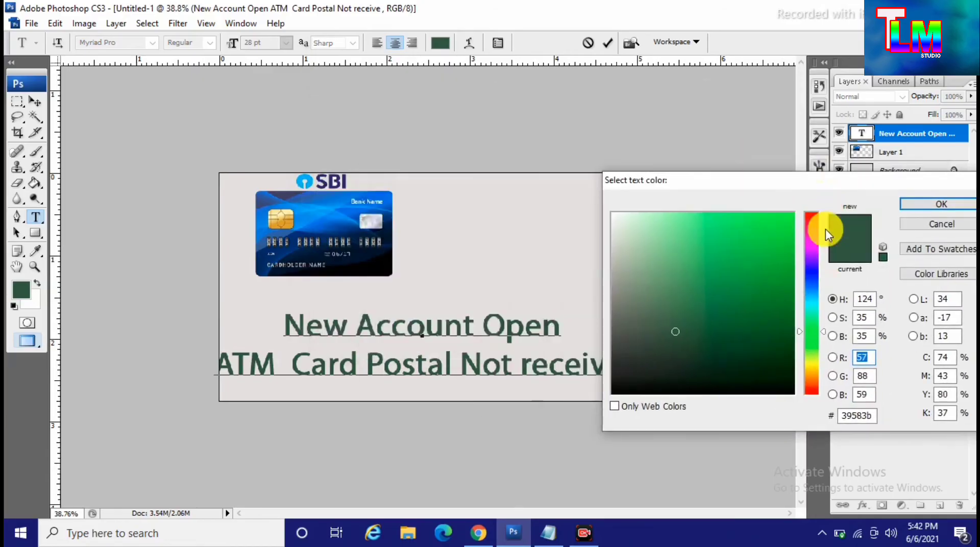
{"action": "left_click", "coordinate": [815, 361]}
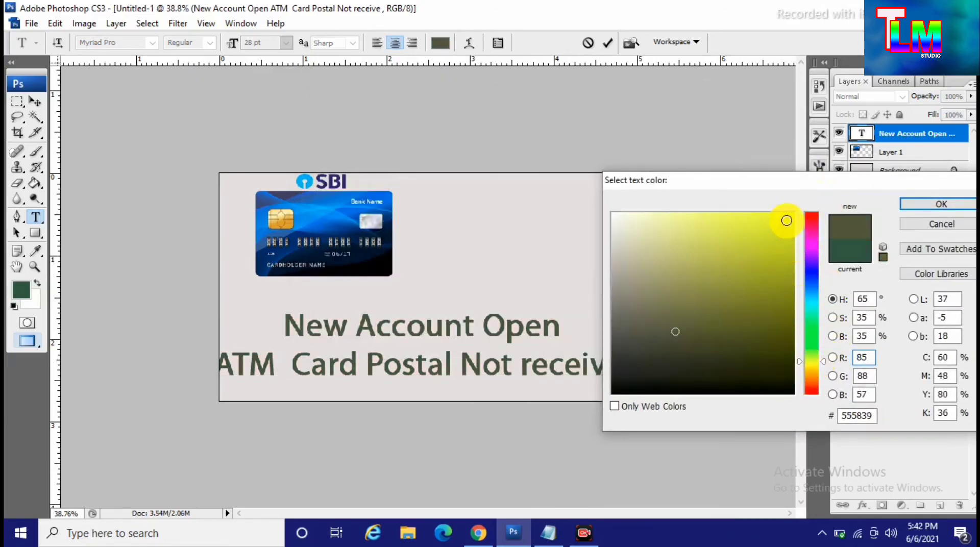
{"action": "left_click", "coordinate": [786, 221]}
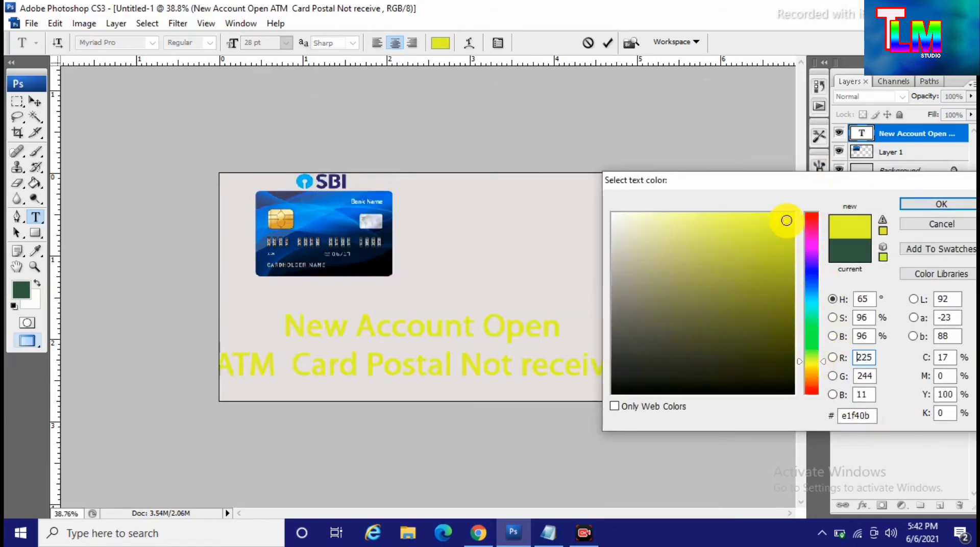
{"action": "left_click", "coordinate": [810, 291]}
{"action": "left_click", "coordinate": [814, 281]}
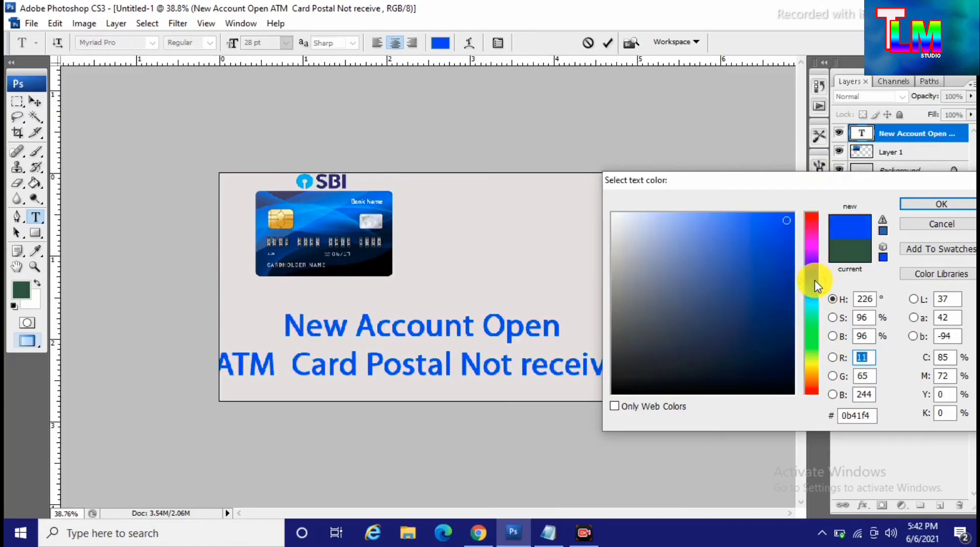
{"action": "left_click", "coordinate": [938, 203]}
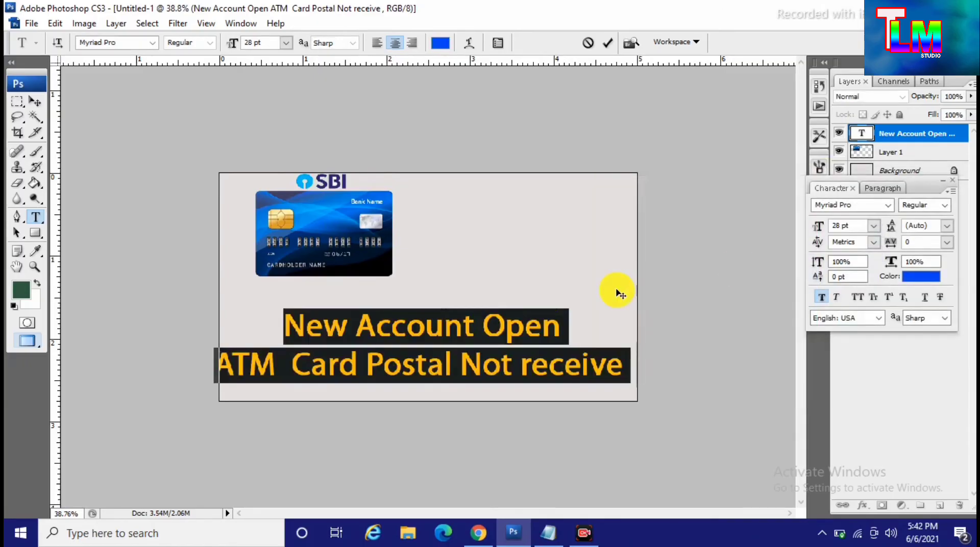
Nudge the text block slightly right and down so both lines sit fully inside the canvas
{"action": "left_click", "coordinate": [36, 101]}
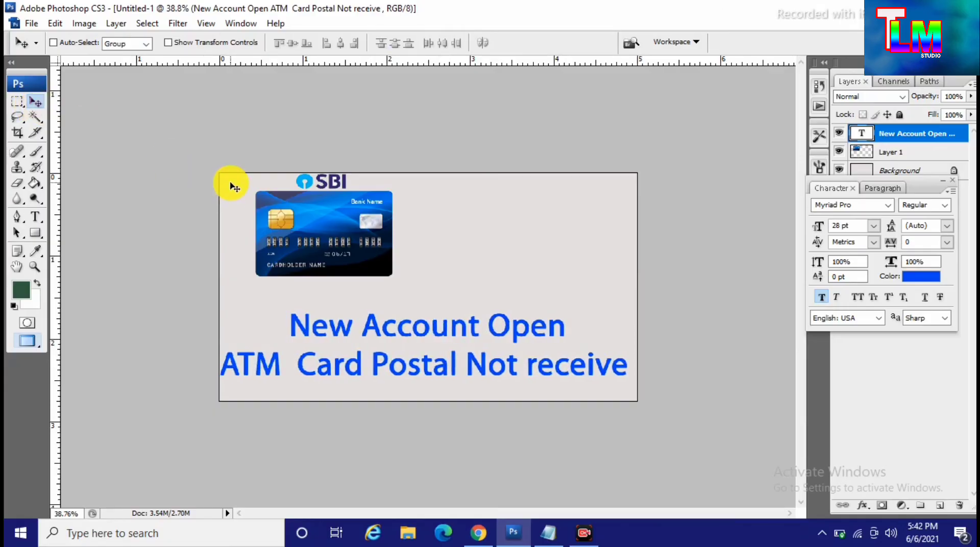
{"action": "key", "text": "shift+Down"}
{"action": "key", "text": "shift+Down"}
{"action": "key", "text": "shift+Down"}
{"action": "key", "text": "shift+Down"}
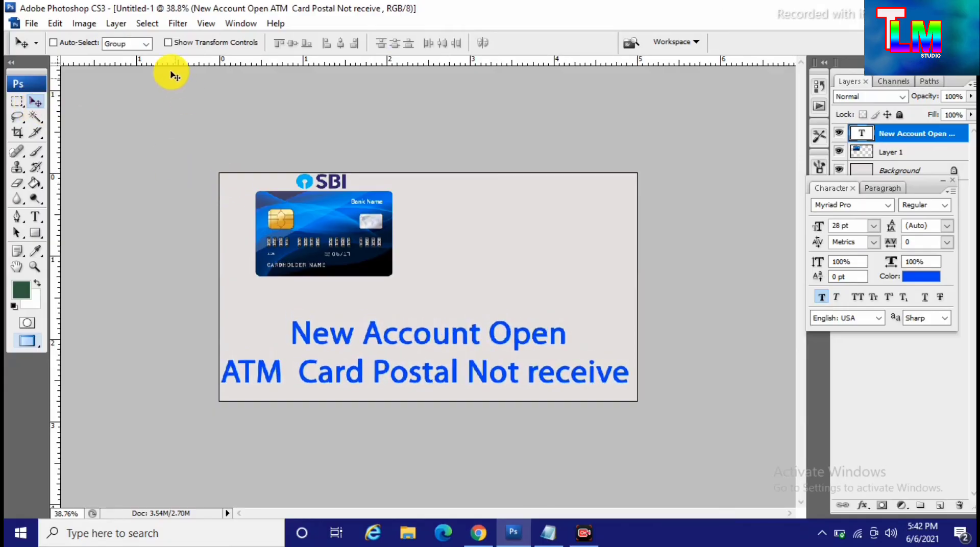
Add an outside Stroke layer style to the text in yellow-green (c9ed04), after trying pale pink and black
{"action": "left_click", "coordinate": [116, 24]}
{"action": "mouse_move", "coordinate": [162, 100]}
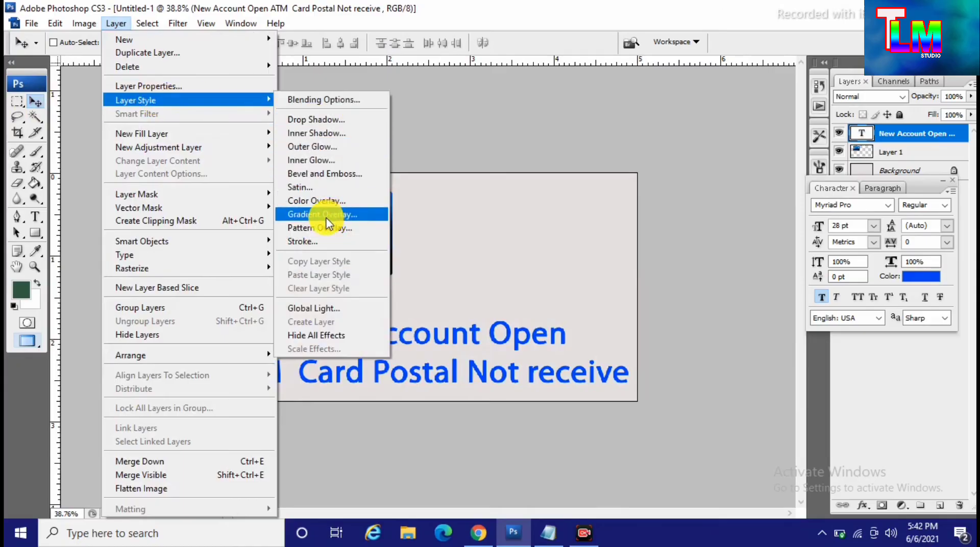
{"action": "left_click", "coordinate": [320, 230]}
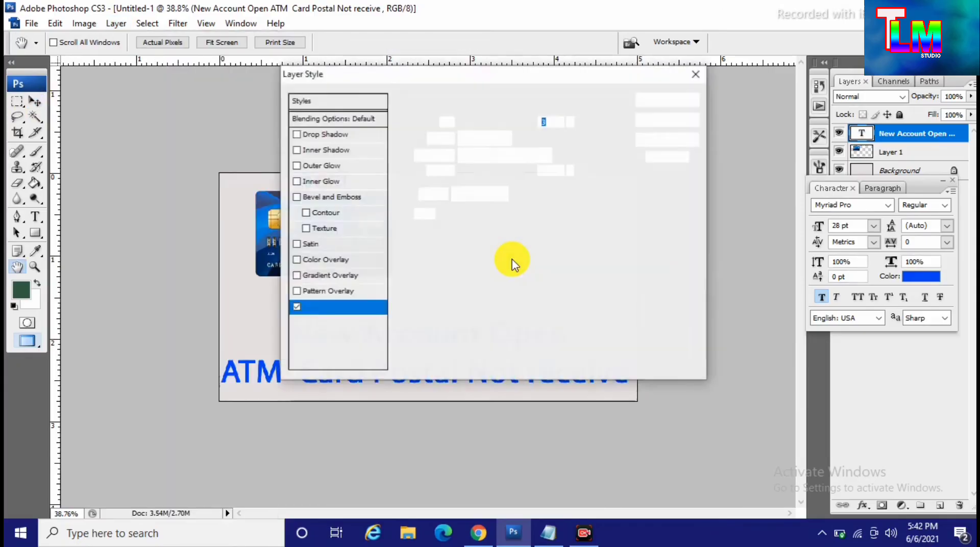
{"action": "left_click_drag", "start_coordinate": [546, 76], "coordinate": [841, 82]}
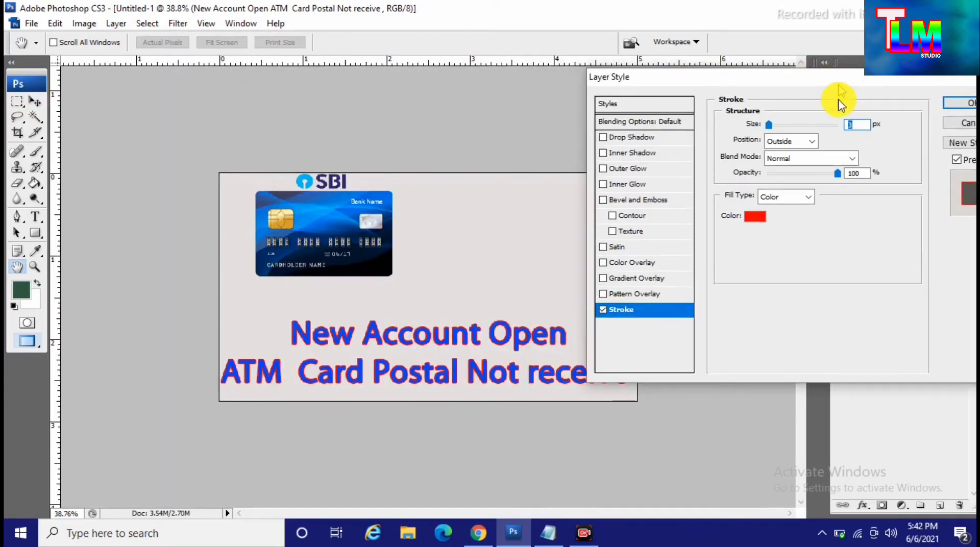
{"action": "left_click", "coordinate": [755, 216]}
{"action": "left_click", "coordinate": [627, 229]}
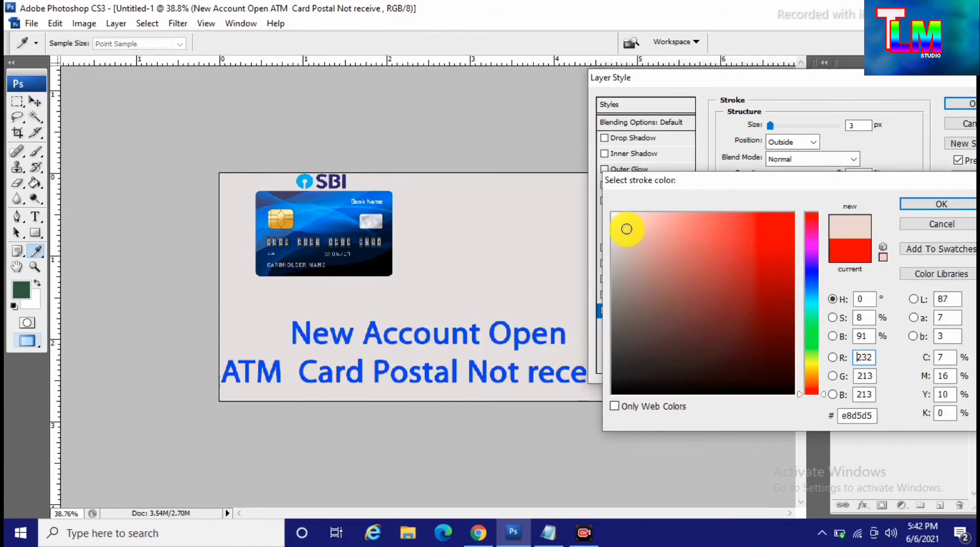
{"action": "left_click", "coordinate": [791, 394]}
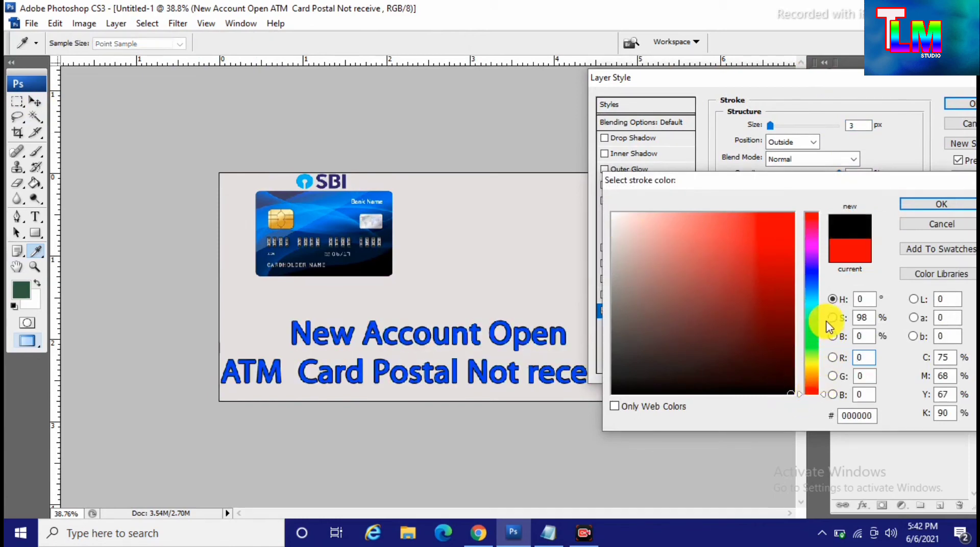
{"action": "left_click", "coordinate": [813, 359]}
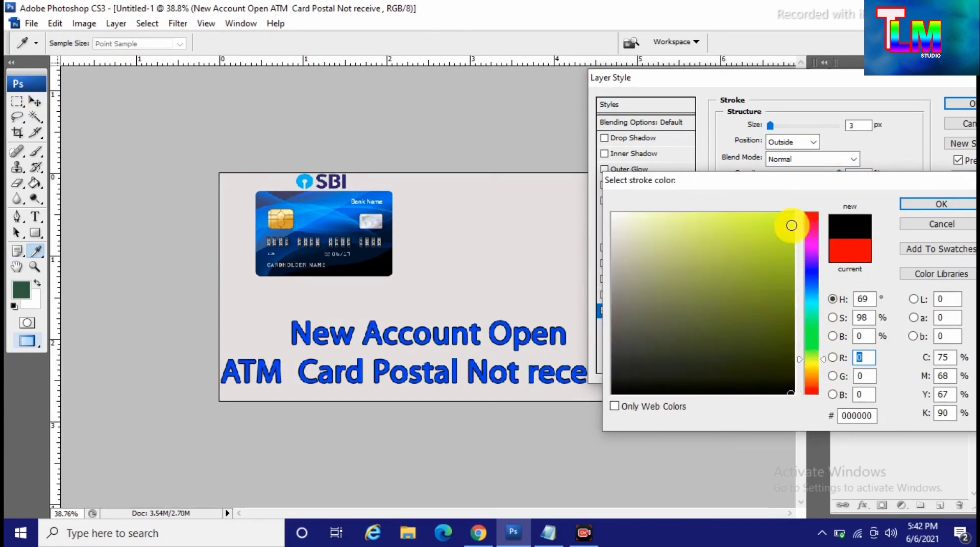
{"action": "left_click", "coordinate": [791, 225]}
{"action": "left_click", "coordinate": [932, 209]}
Increase the text's stroke size to 9 px
{"action": "key", "text": "Up"}
{"action": "key", "text": "Up"}
{"action": "key", "text": "Up"}
{"action": "key", "text": "Up"}
{"action": "key", "text": "Up"}
{"action": "key", "text": "Up"}
{"action": "key", "text": "Up"}
{"action": "key", "text": "Up"}
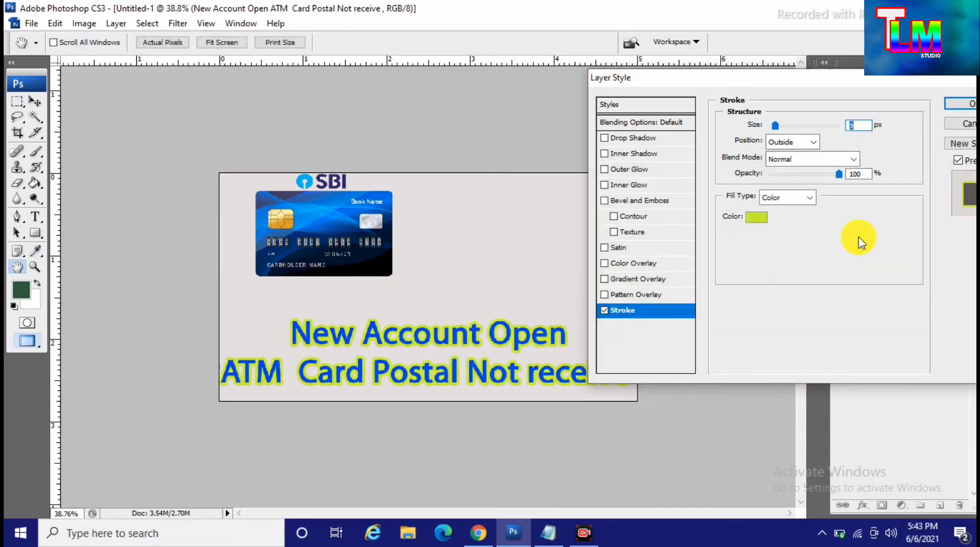
Add a Drop Shadow to the text and widen its size to 185 px
{"action": "left_click", "coordinate": [631, 137]}
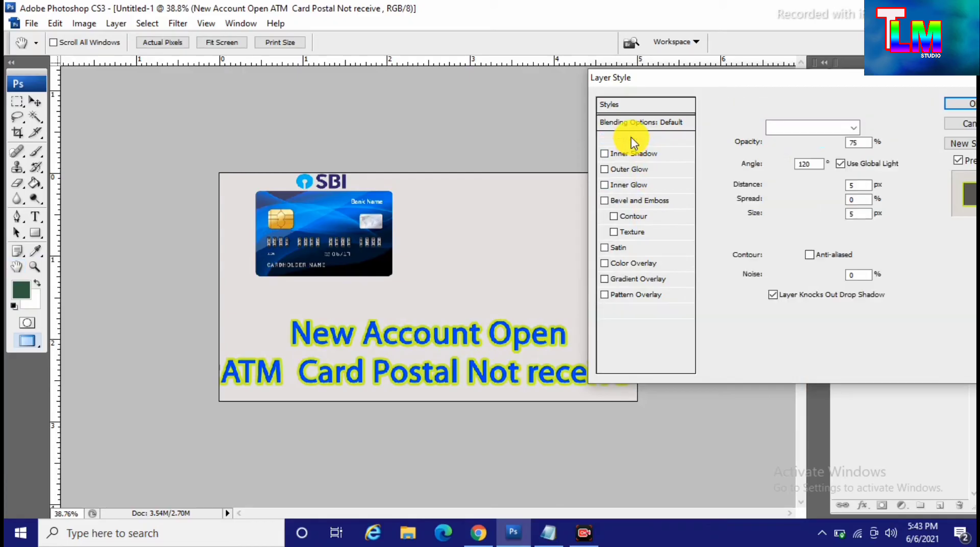
{"action": "left_click_drag", "start_coordinate": [774, 215], "coordinate": [809, 217]}
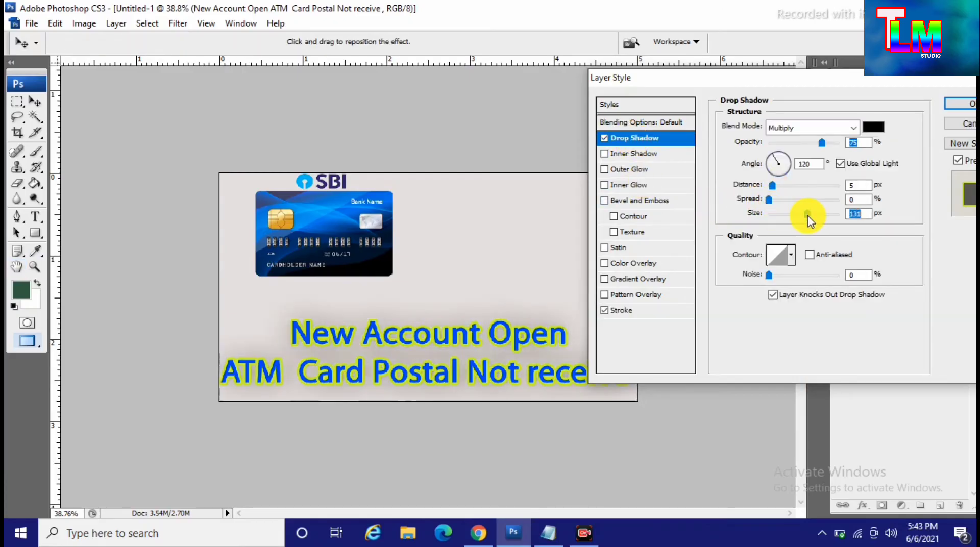
Turn the text's stroke off and on to compare, and recolour it a slightly brighter yellow
{"action": "left_click", "coordinate": [658, 310]}
{"action": "left_click", "coordinate": [604, 310]}
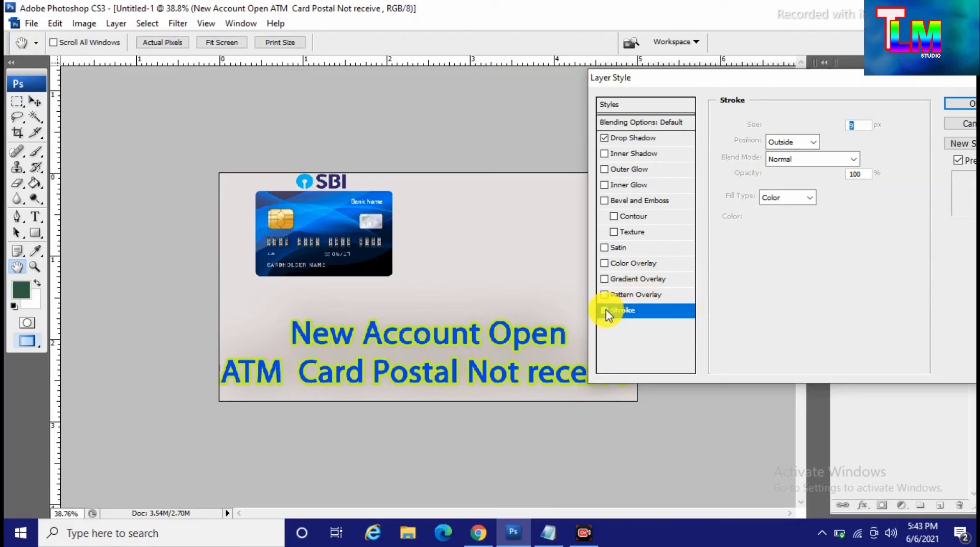
{"action": "left_click", "coordinate": [605, 311]}
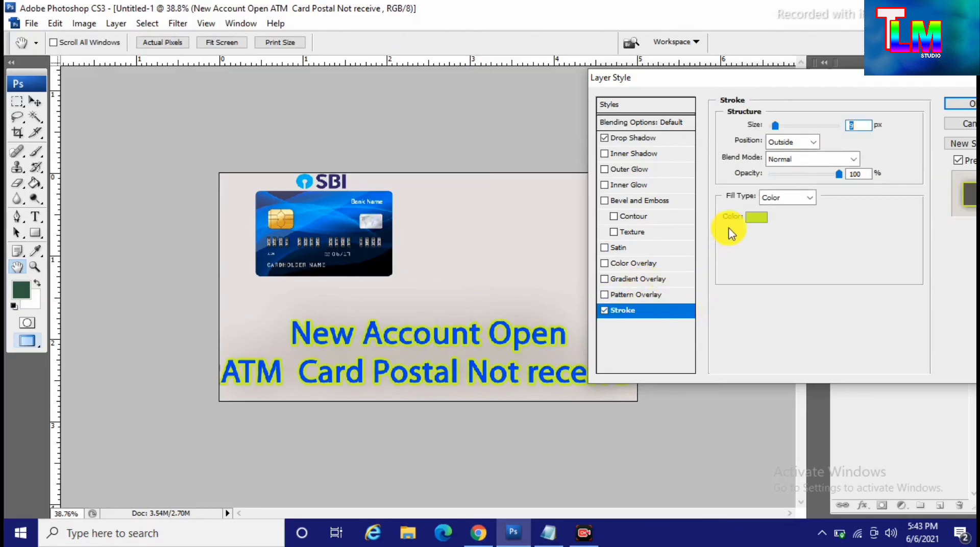
{"action": "left_click", "coordinate": [756, 217]}
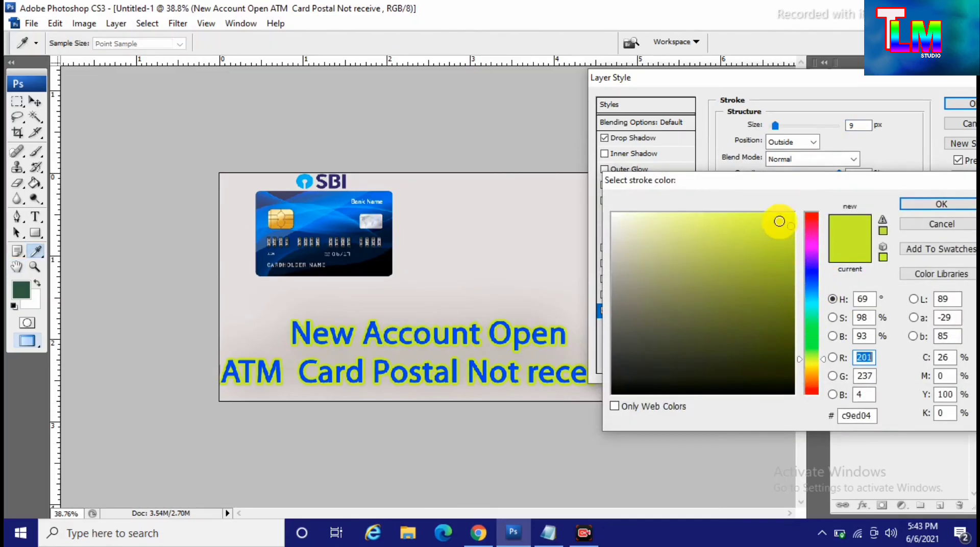
{"action": "left_click", "coordinate": [786, 218]}
{"action": "left_click", "coordinate": [939, 203]}
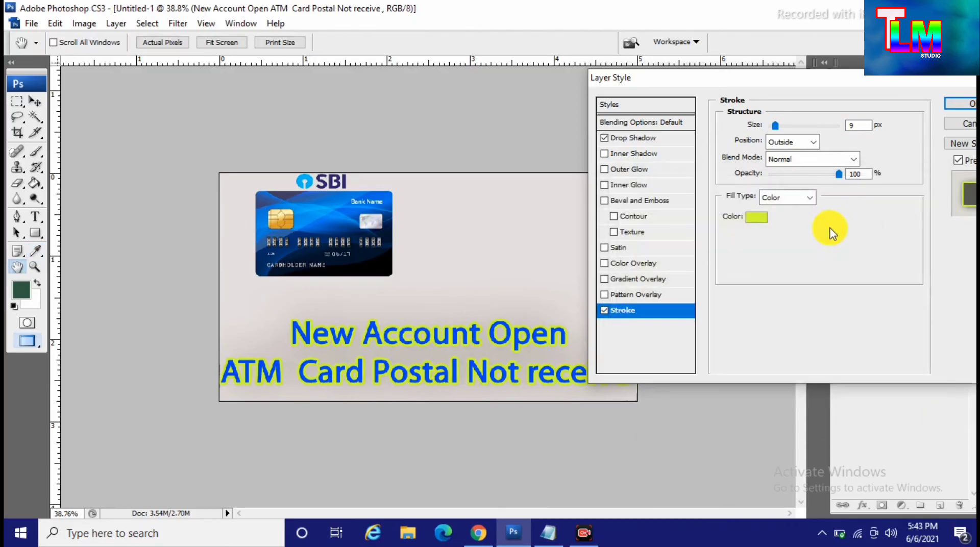
Set the text's drop shadow to size 92 px, opacity 98%, distance 20 px and spread 34%
{"action": "left_click", "coordinate": [638, 138]}
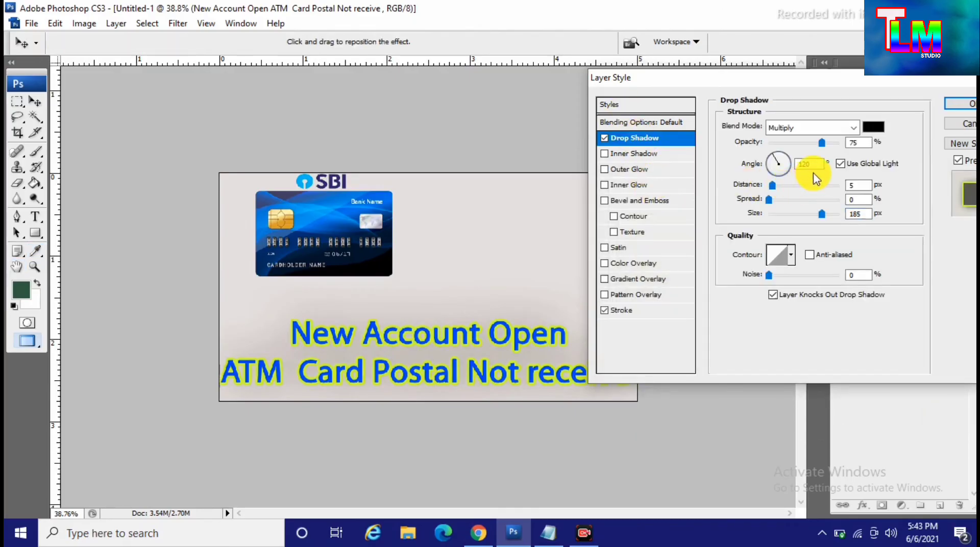
{"action": "left_click_drag", "start_coordinate": [818, 214], "coordinate": [799, 219]}
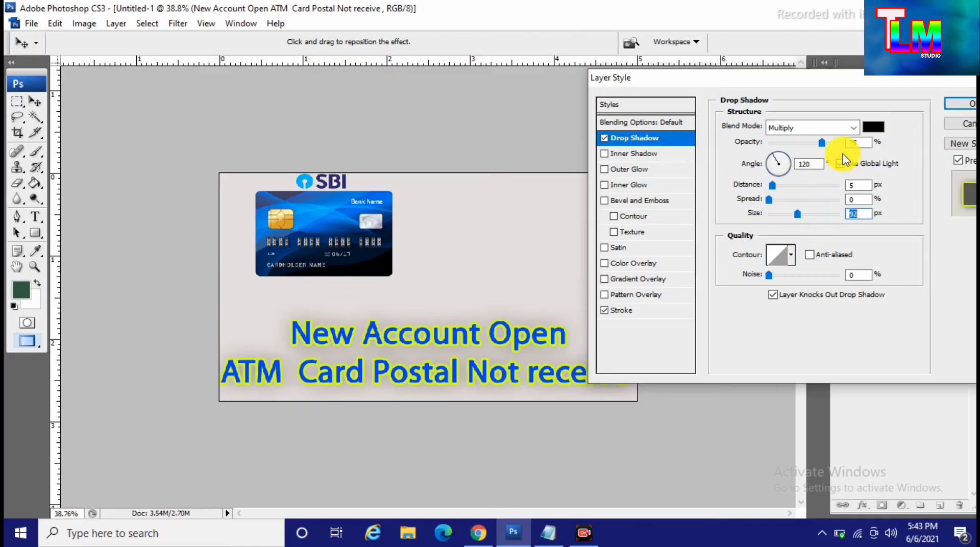
{"action": "left_click_drag", "start_coordinate": [822, 142], "coordinate": [837, 143]}
{"action": "left_click_drag", "start_coordinate": [774, 187], "coordinate": [789, 188]}
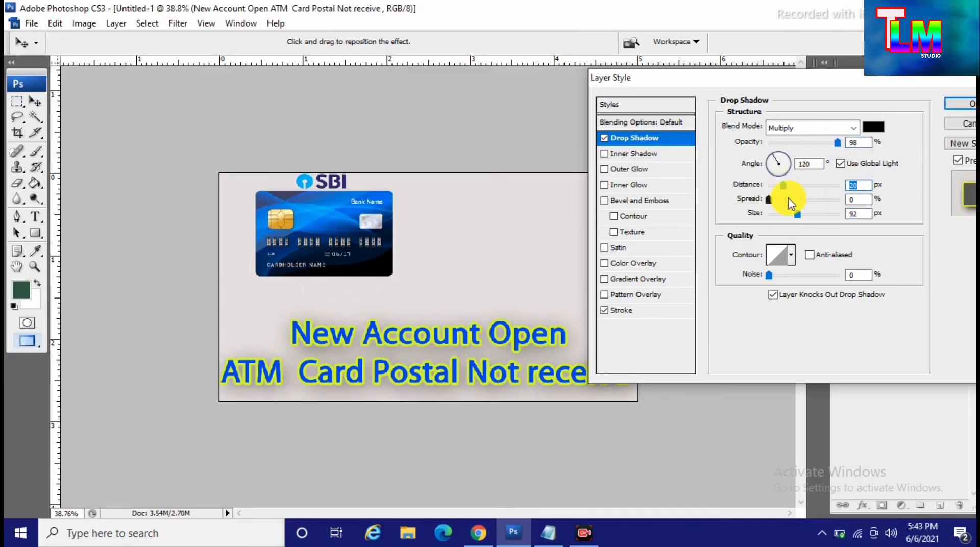
{"action": "left_click_drag", "start_coordinate": [787, 199], "coordinate": [793, 199]}
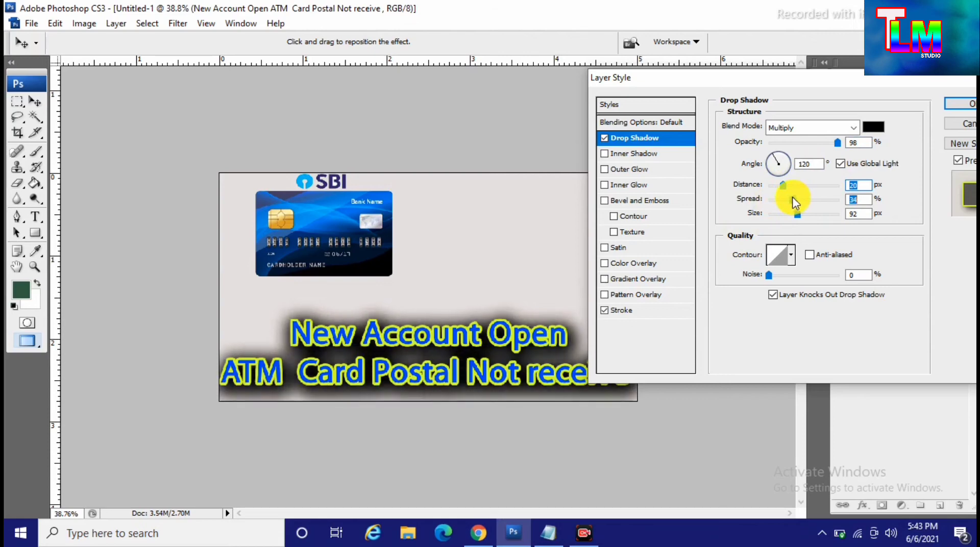
Try a 1 px stroke on the text and settle on a size of about 7 px
{"action": "left_click", "coordinate": [672, 311]}
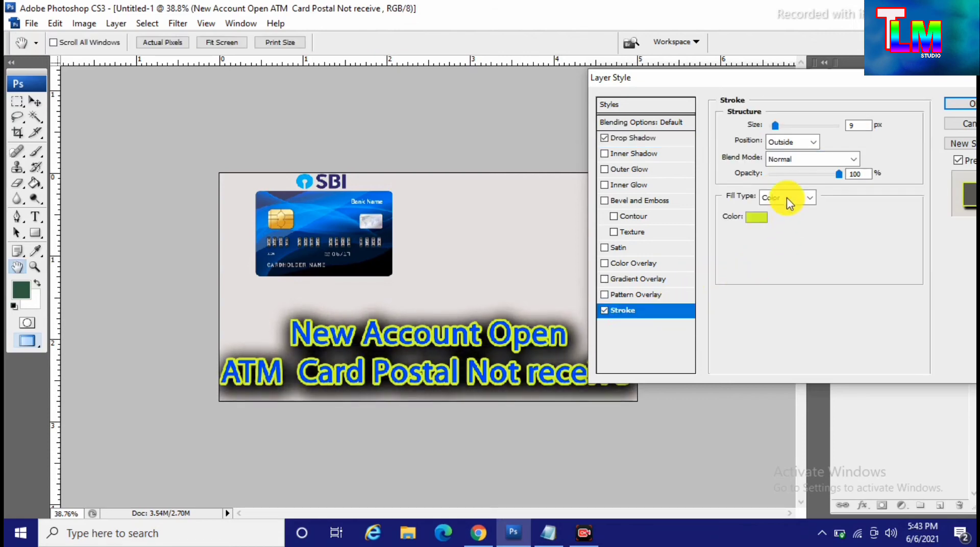
{"action": "left_click_drag", "start_coordinate": [777, 127], "coordinate": [777, 132]}
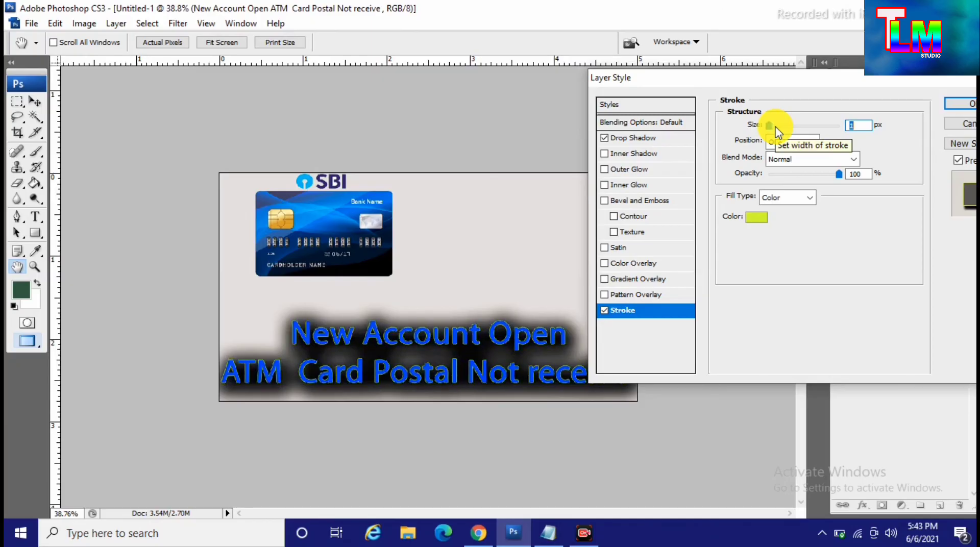
{"action": "left_click_drag", "start_coordinate": [776, 128], "coordinate": [776, 129]}
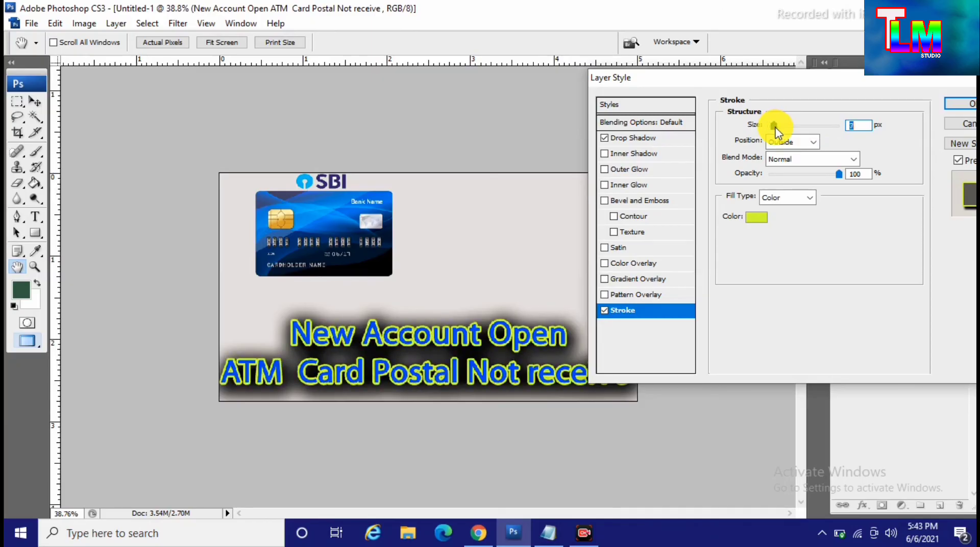
Try a drop shadow spread of 11% on the text and raise it to 55%
{"action": "left_click", "coordinate": [632, 138]}
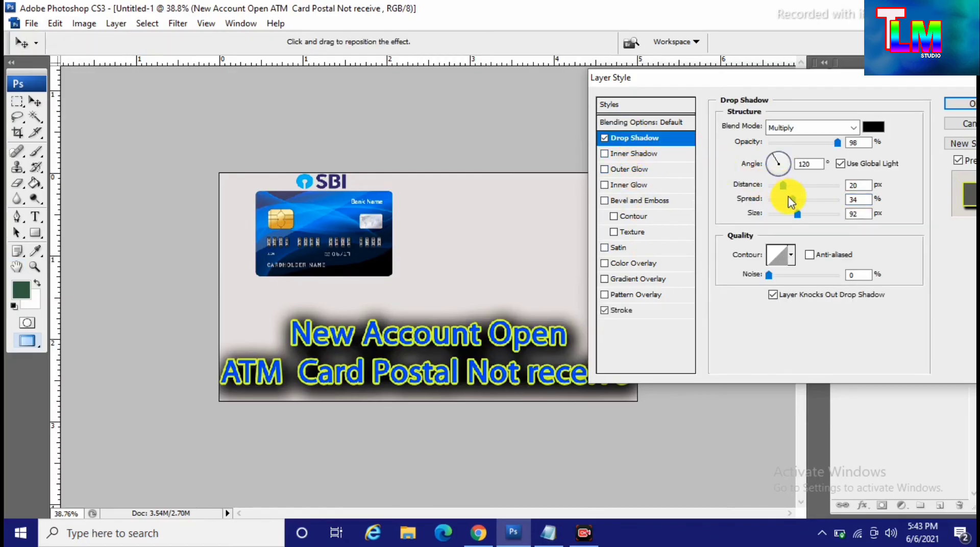
{"action": "left_click", "coordinate": [777, 199]}
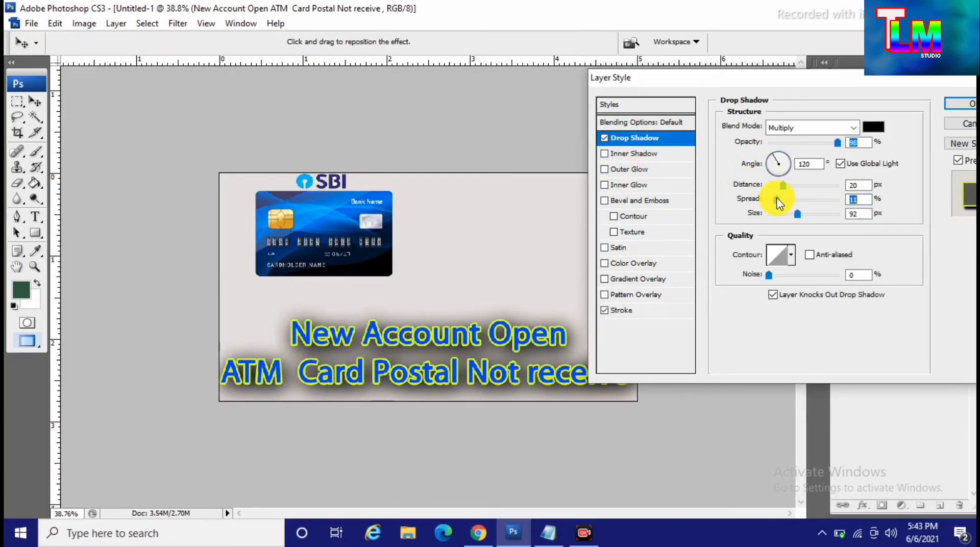
{"action": "left_click_drag", "start_coordinate": [781, 202], "coordinate": [808, 201]}
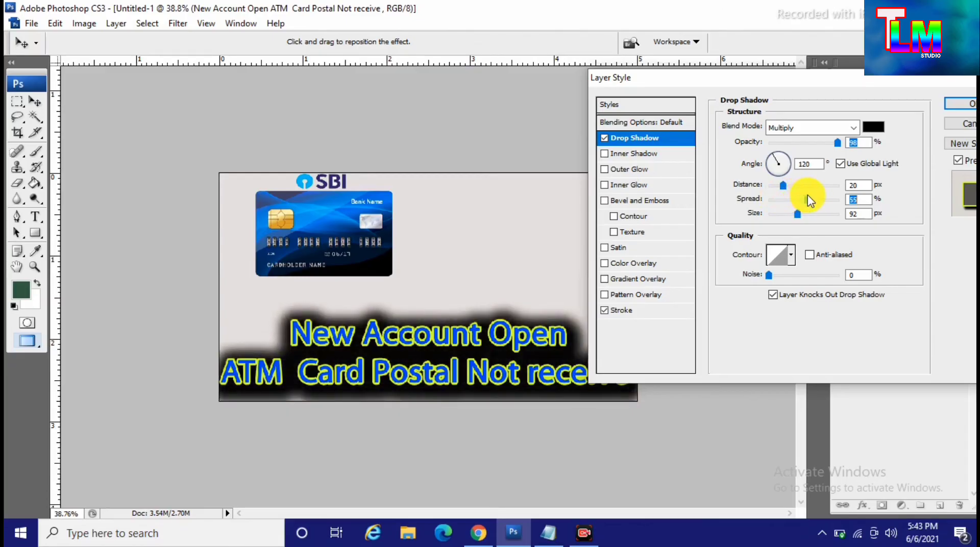